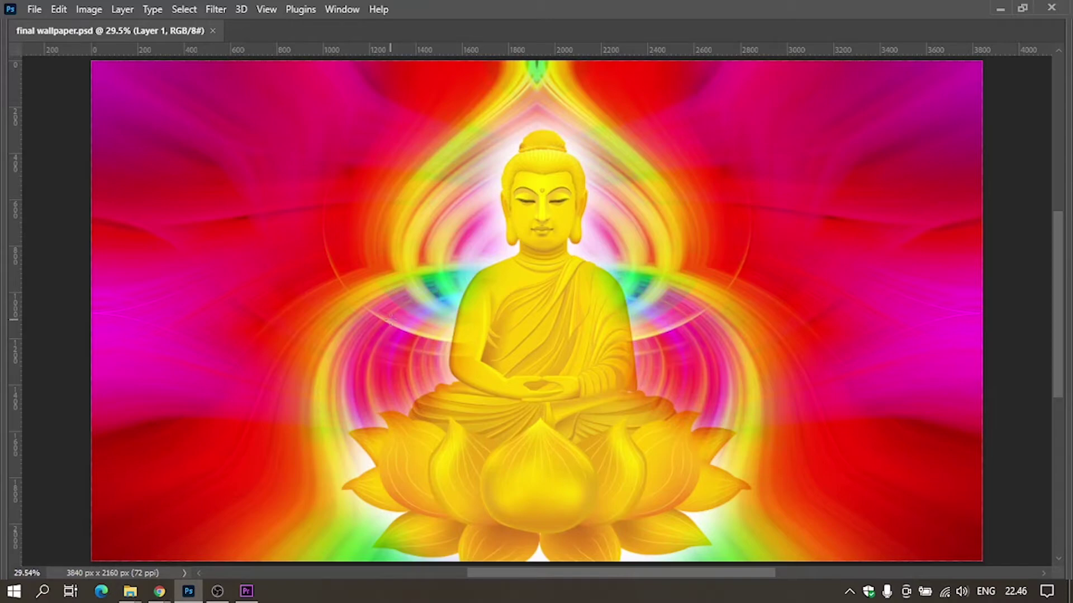
- Switch to the colorful desktop background search in Google Images and browse the results
left_click(34, 9)
key("alt+Tab")
key("alt+Tab")
key("alt+Tab")
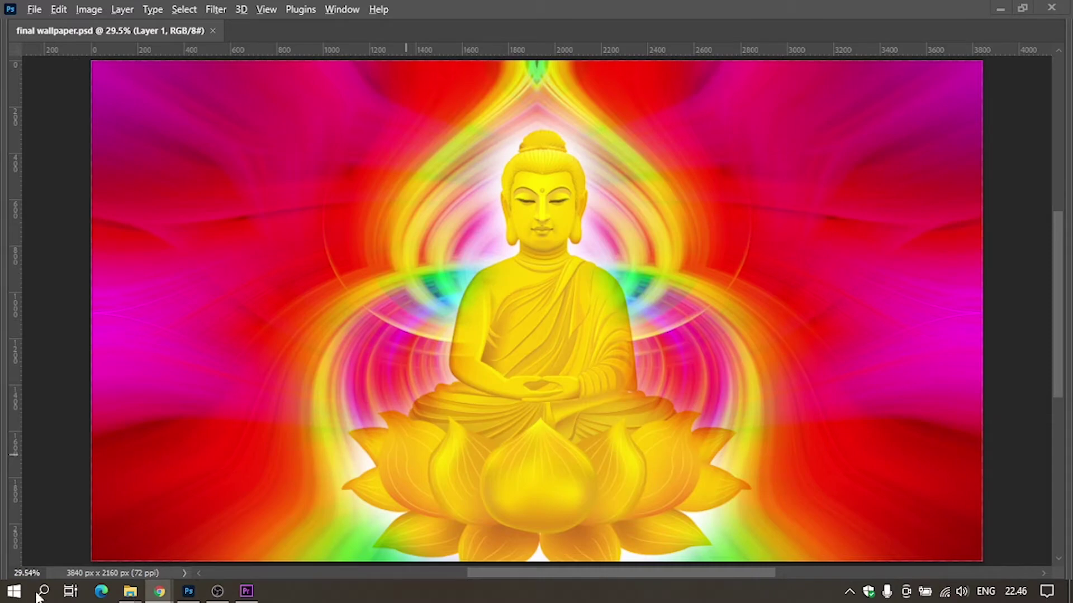
mouse_move(159, 592)
left_click(393, 519)
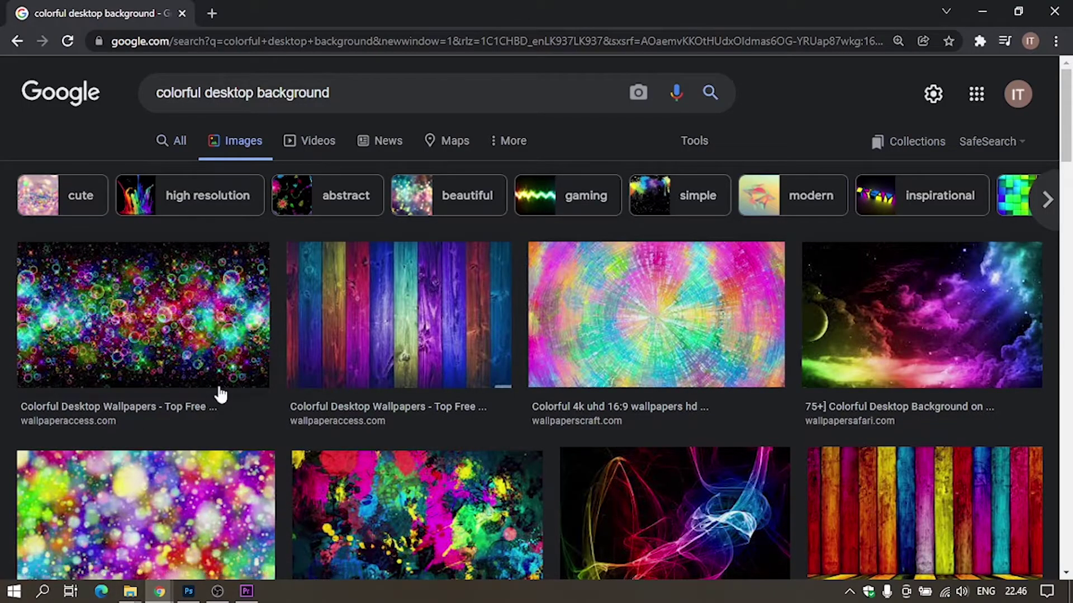
scroll(214, 486, "down", 4)
scroll(212, 486, "down", 2)
scroll(212, 486, "up", 2)
- Preview a 2880 x 1620 colorful bokeh wallpaper, then return to final wallpaper.psd in Photoshop
left_click(162, 243)
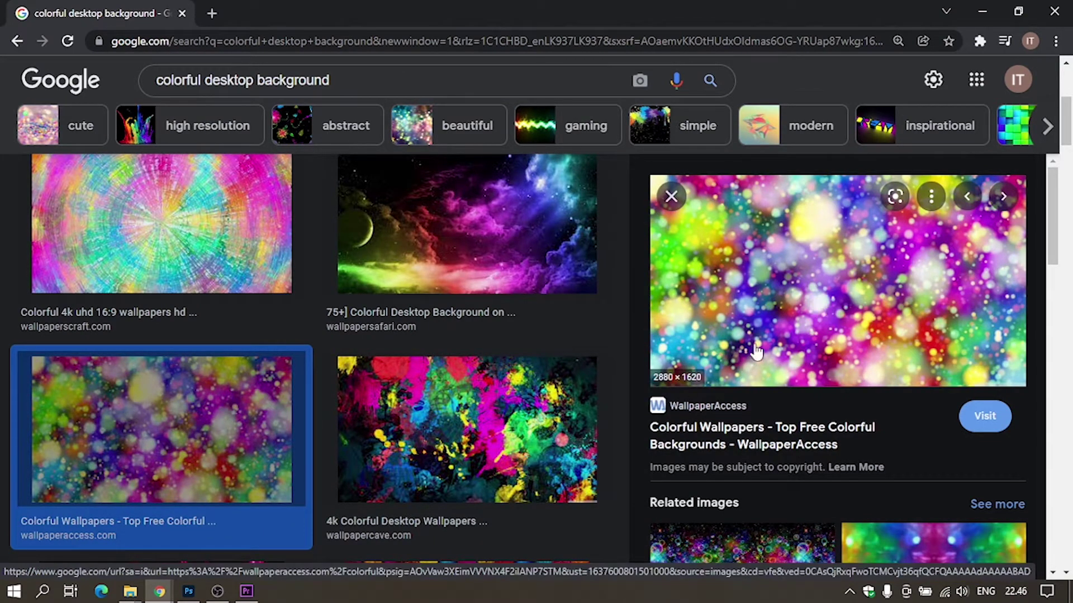
key("alt+Tab")
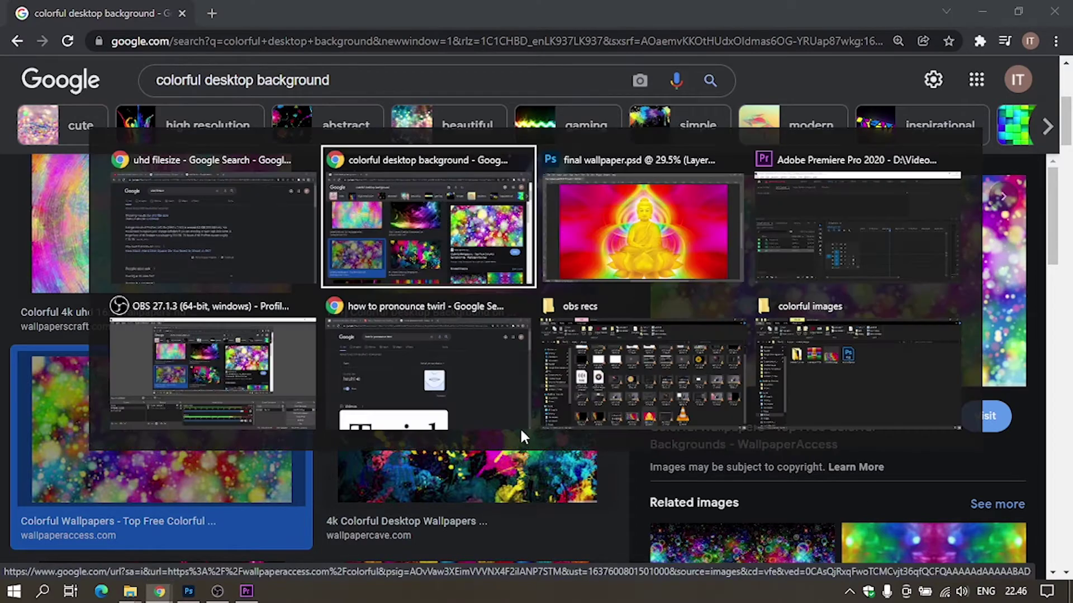
key("Tab")
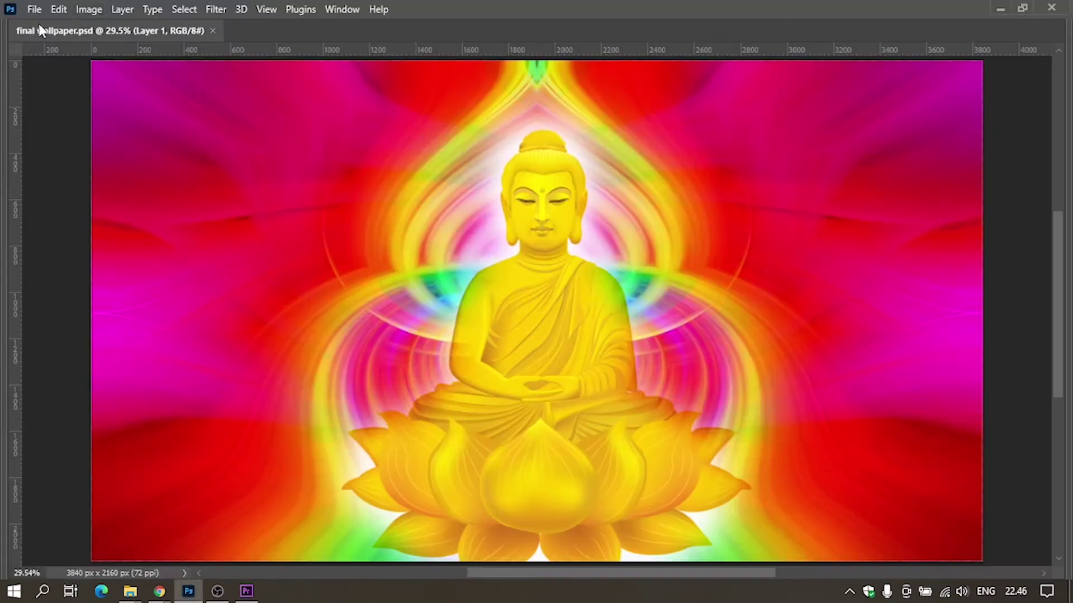
- Open the 3840 x 2160 fractal 'Colorful image.jpg' as its own Photoshop document
left_click(38, 10)
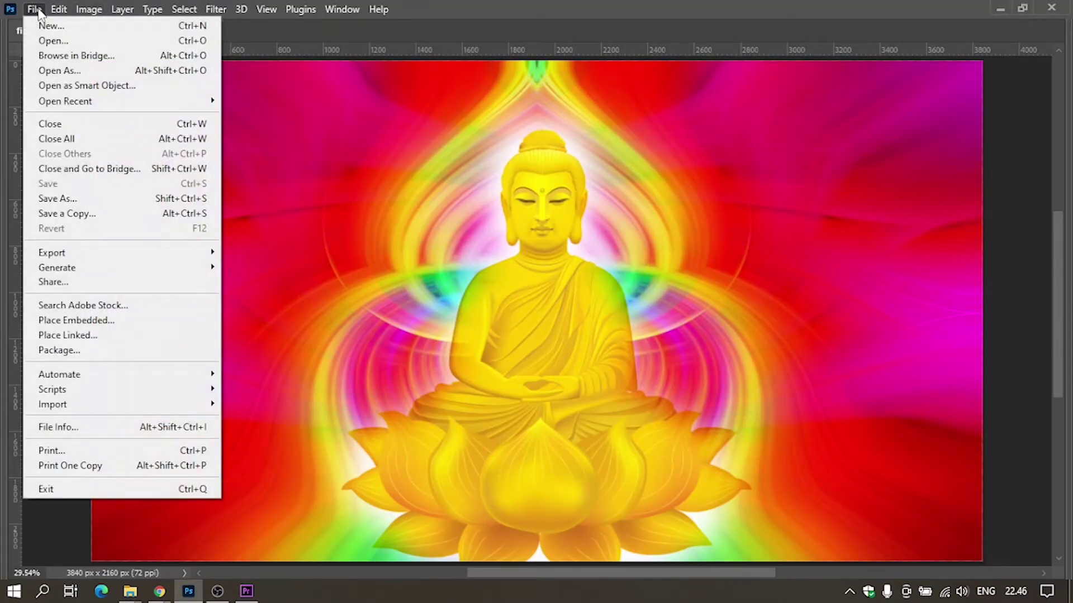
left_click(53, 41)
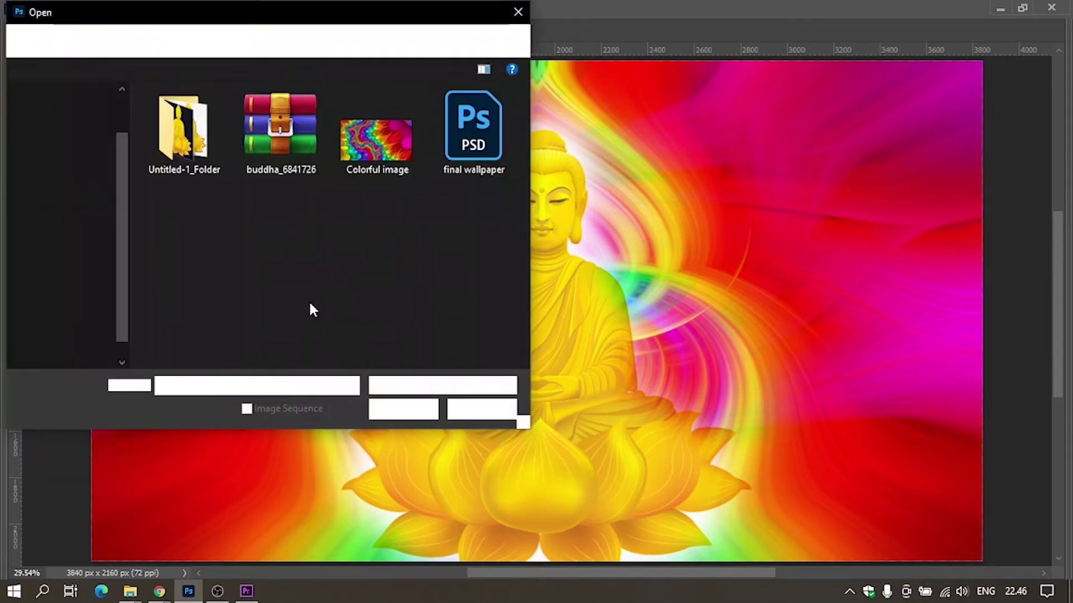
left_click(375, 140)
left_click(425, 408)
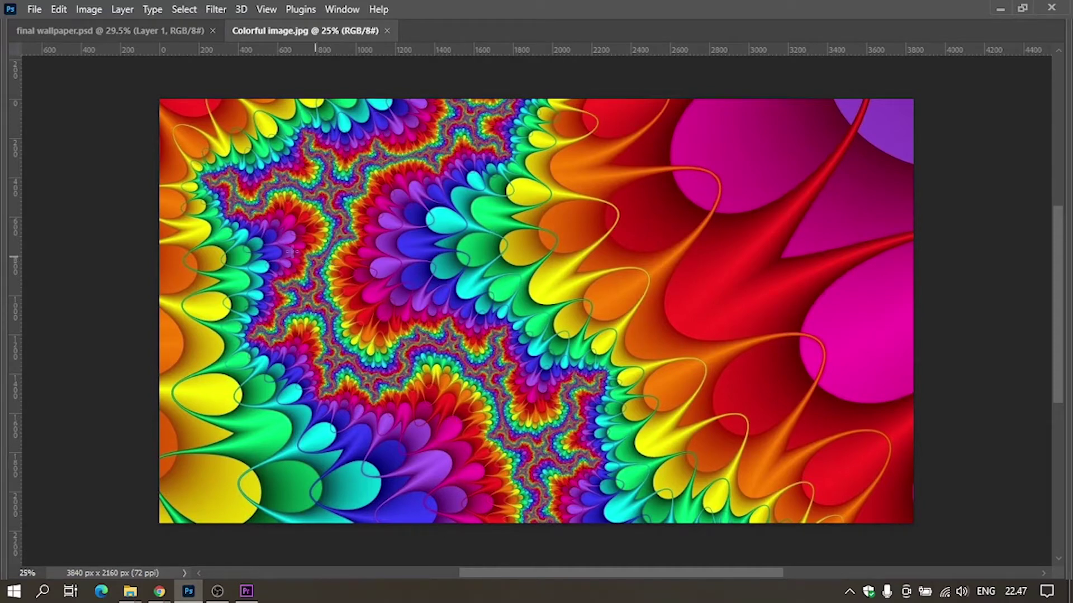
key("Tab")
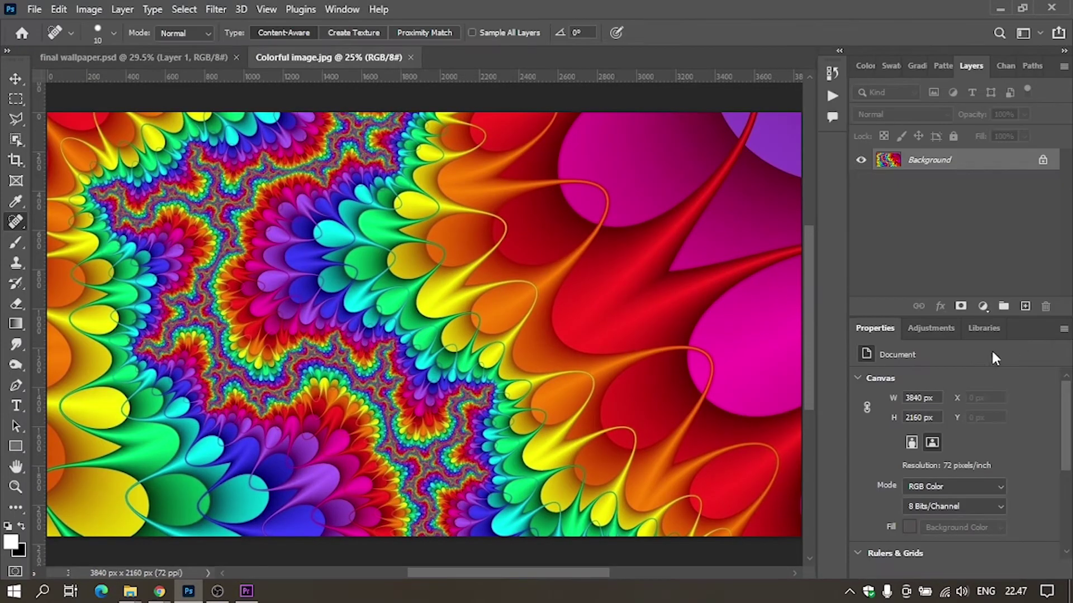
- Unlock the fractal's Background into Layer 0 and convert Layer 0 to a smart object
left_click(1043, 161)
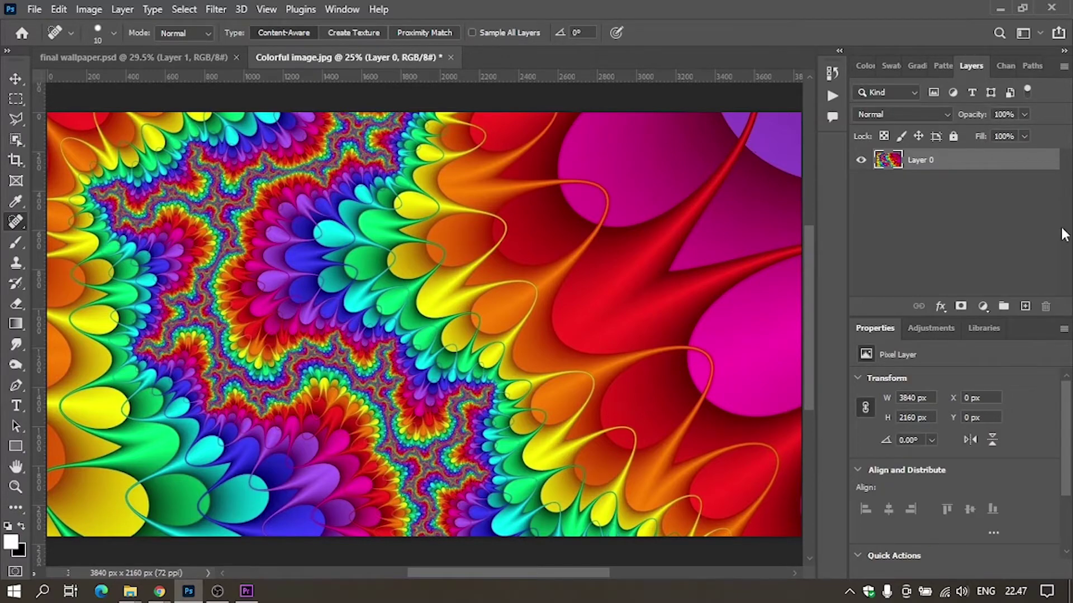
right_click(989, 160)
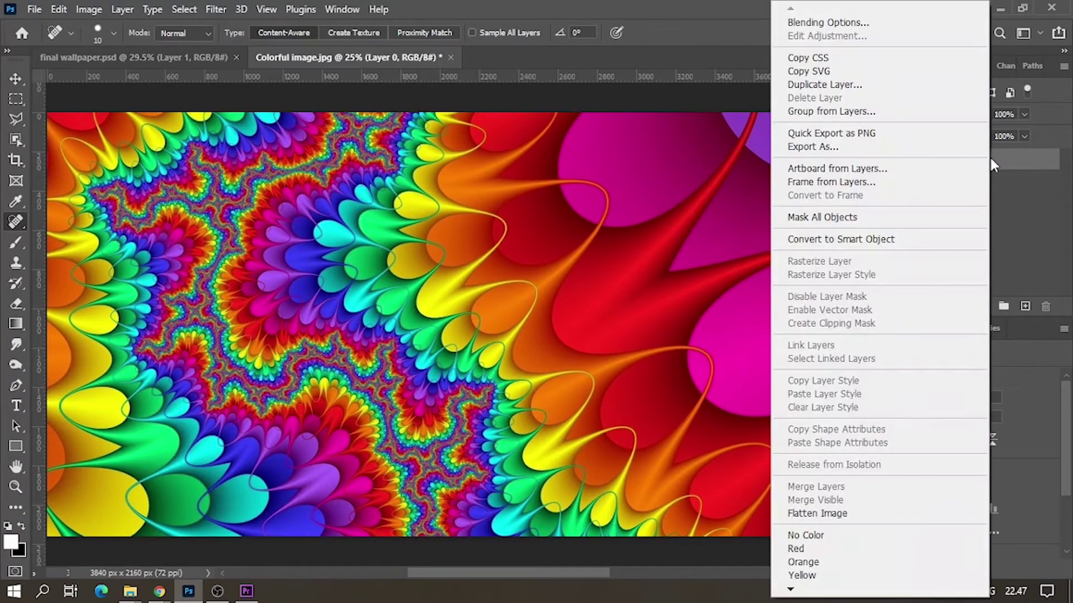
left_click(853, 240)
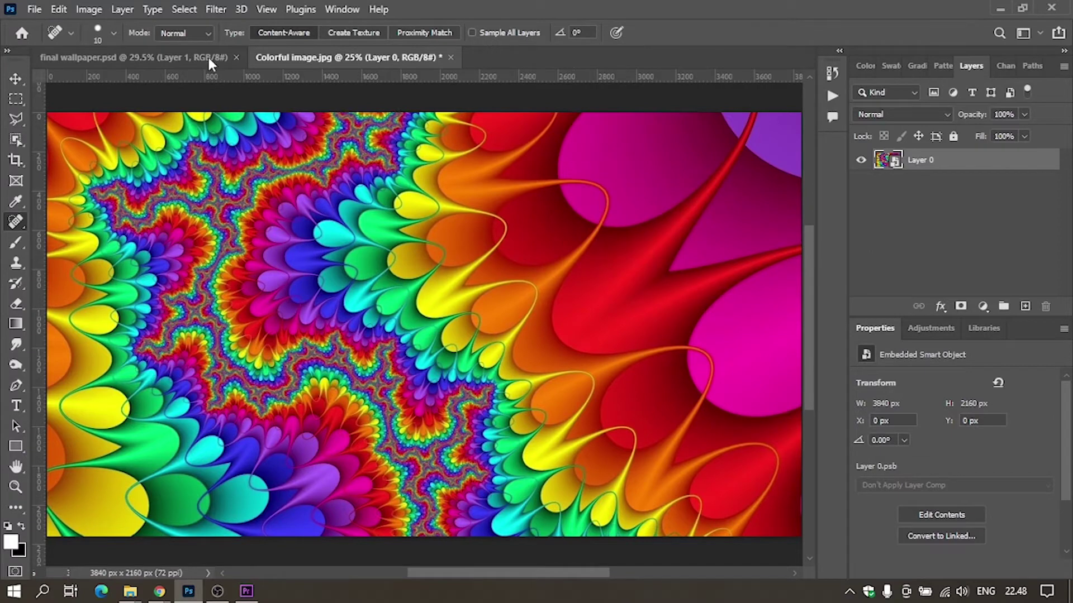
left_click(216, 9)
mouse_move(233, 270)
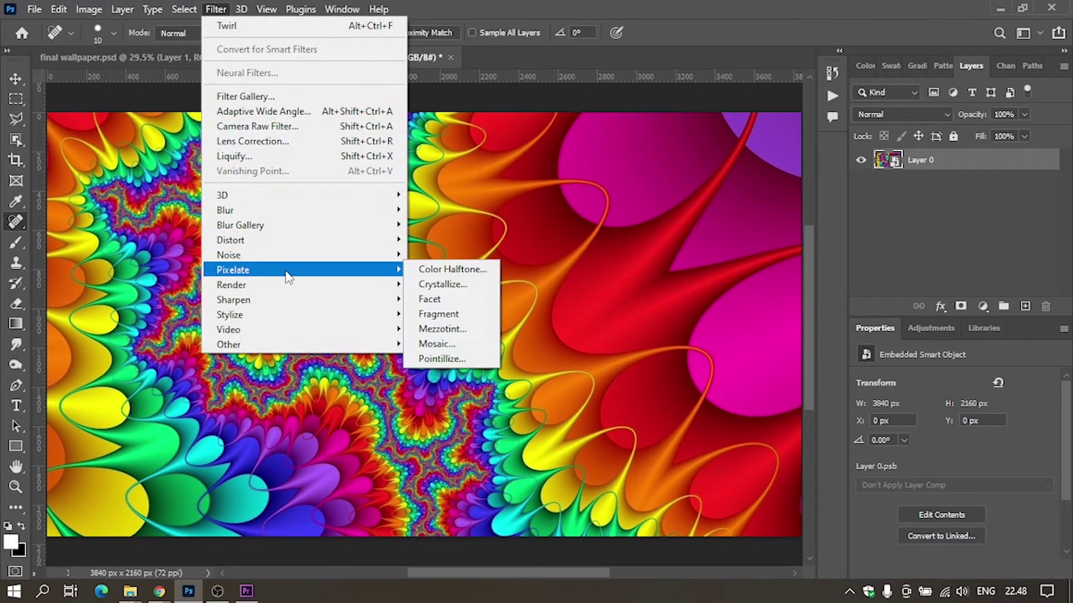
- Apply a Mezzotint smart filter with the Long Strokes type to Layer 0
left_click(457, 332)
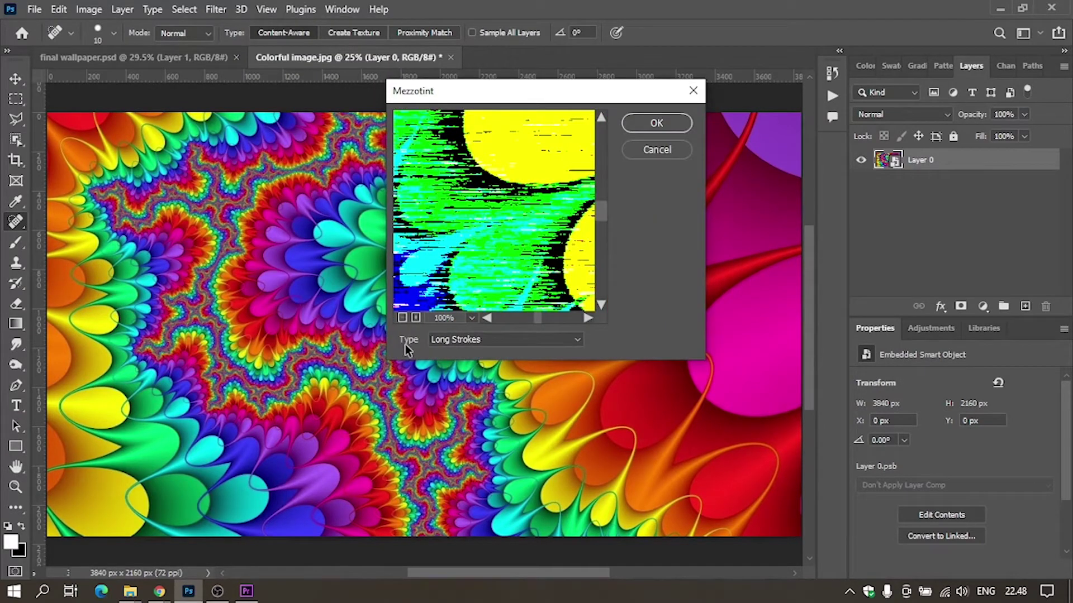
left_click(460, 338)
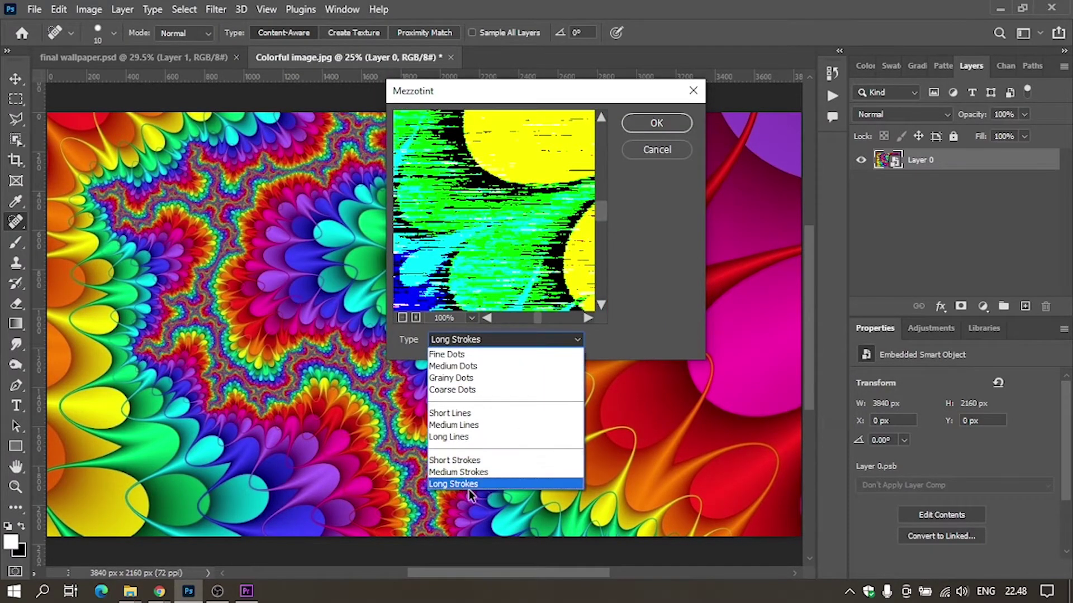
left_click(471, 485)
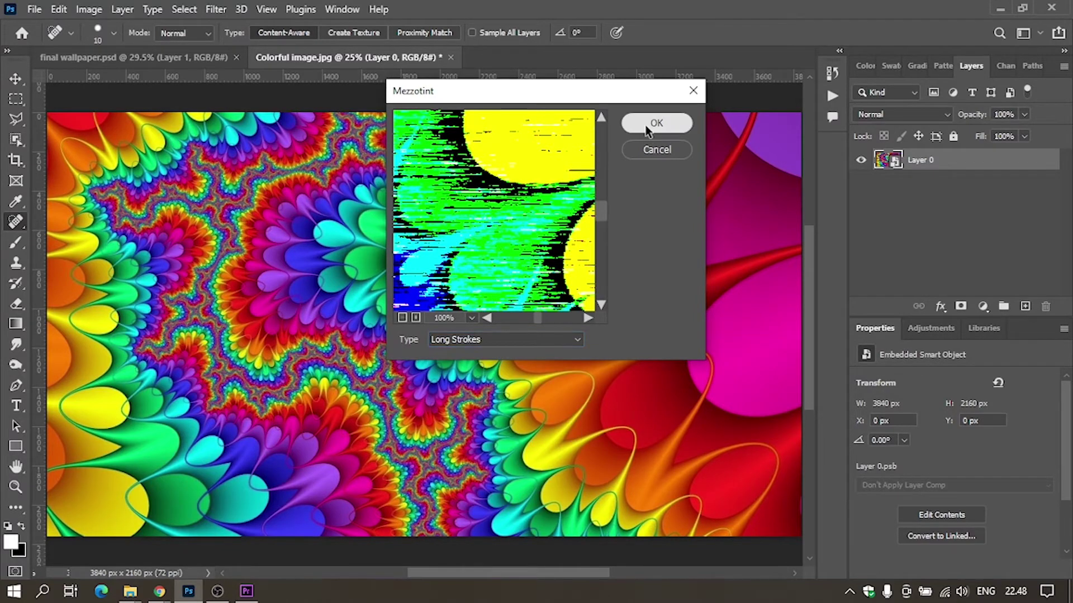
left_click(650, 124)
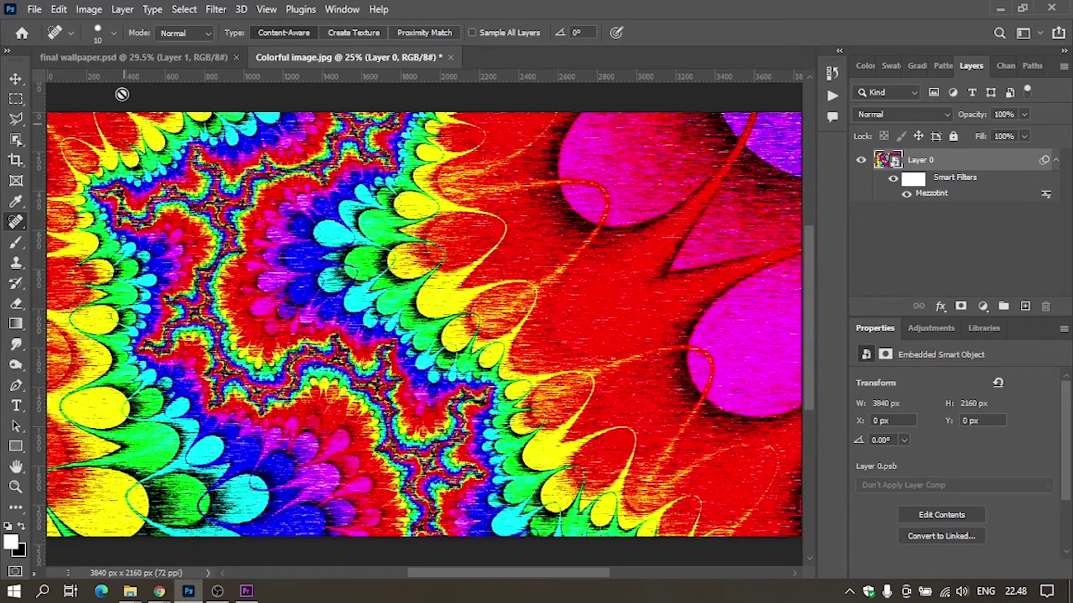
- Apply a Zoom radial blur with amount 100 and Good quality to Layer 0
left_click(212, 9)
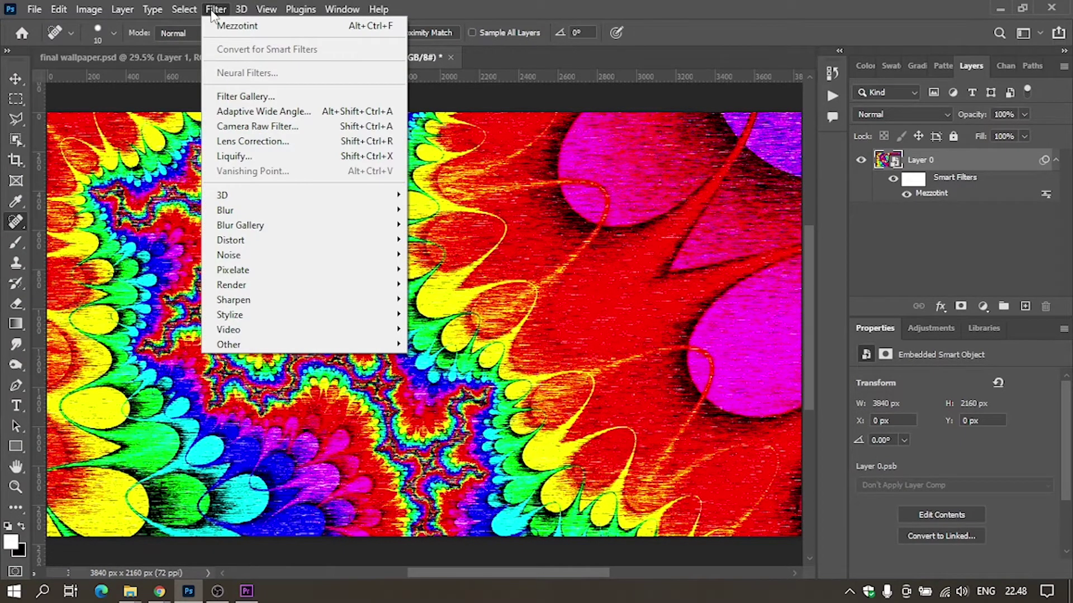
mouse_move(240, 224)
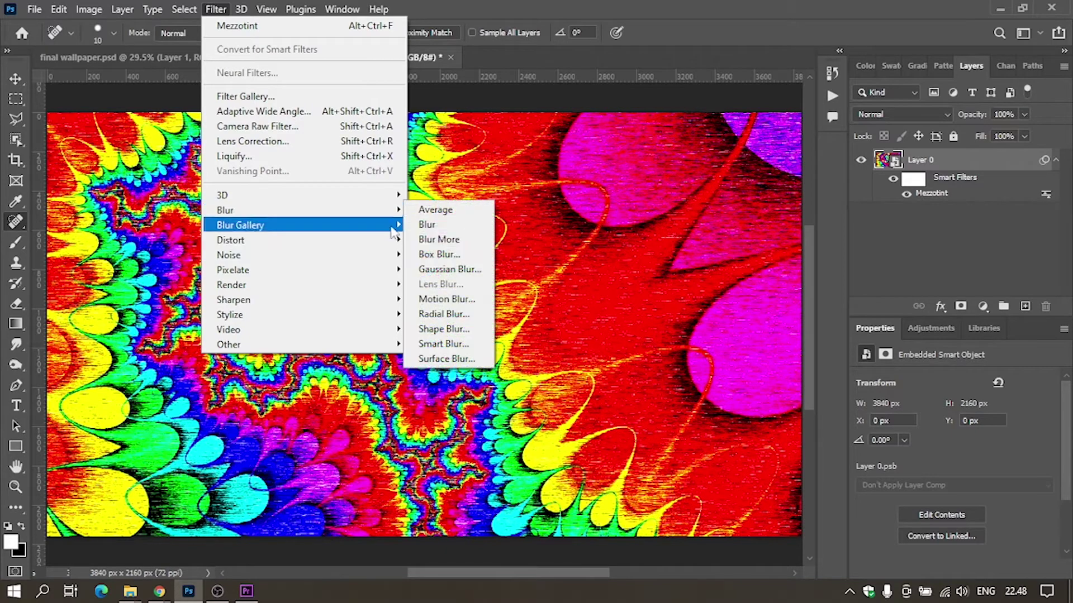
left_click(455, 315)
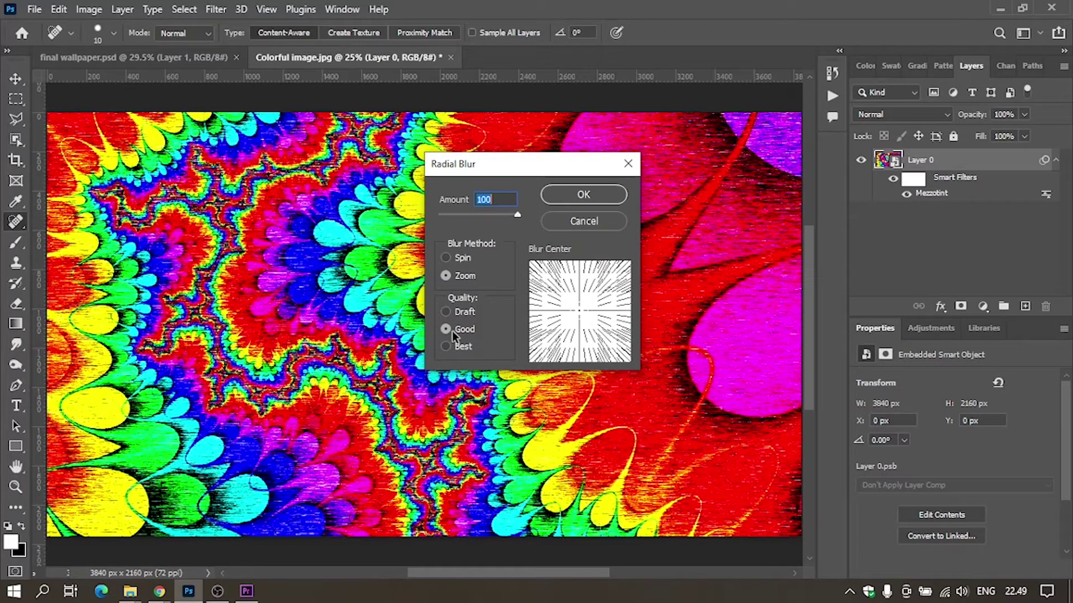
left_click(571, 196)
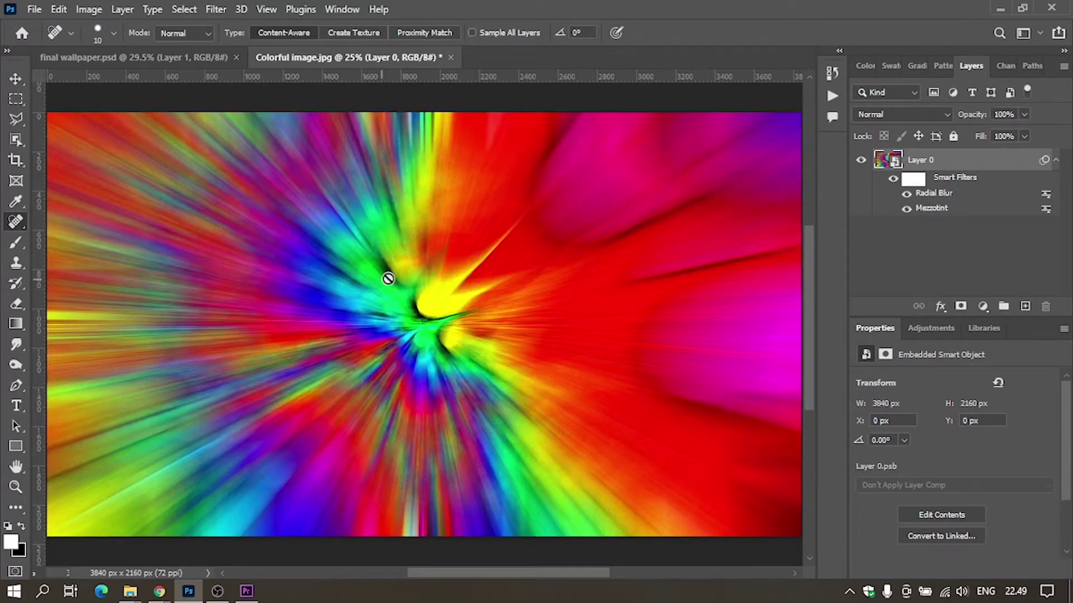
- Repeat the radial blur a second time for a stronger zoom-burst streak
left_click(216, 10)
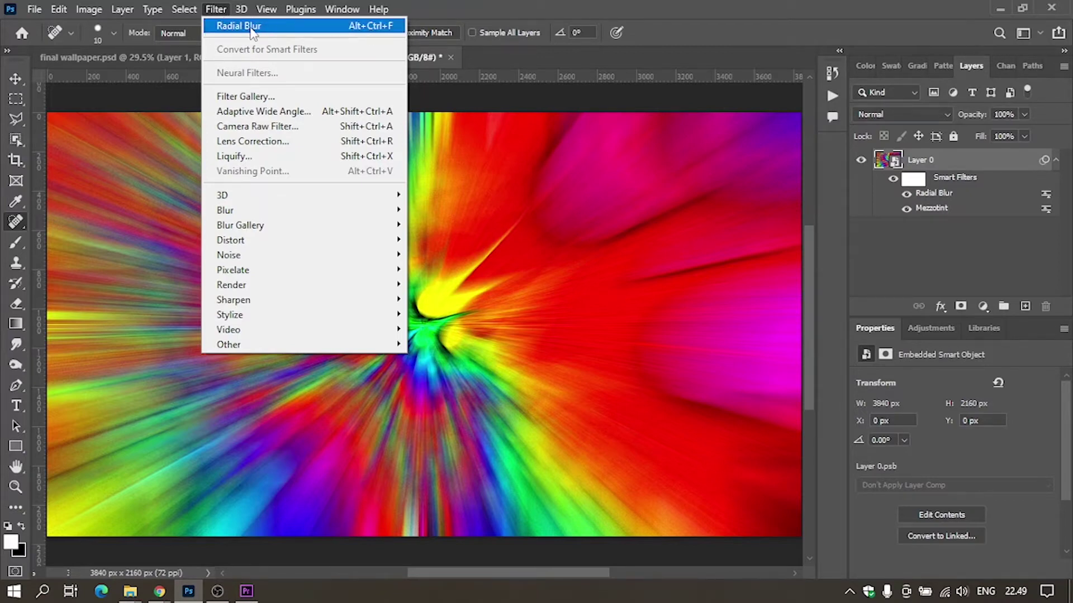
left_click(240, 26)
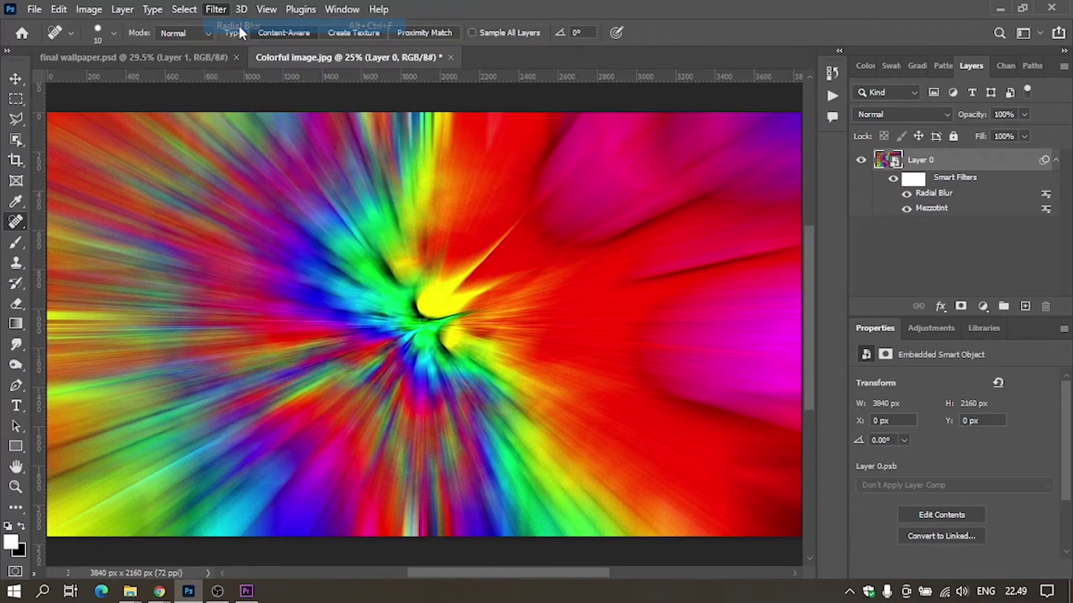
left_click(564, 191)
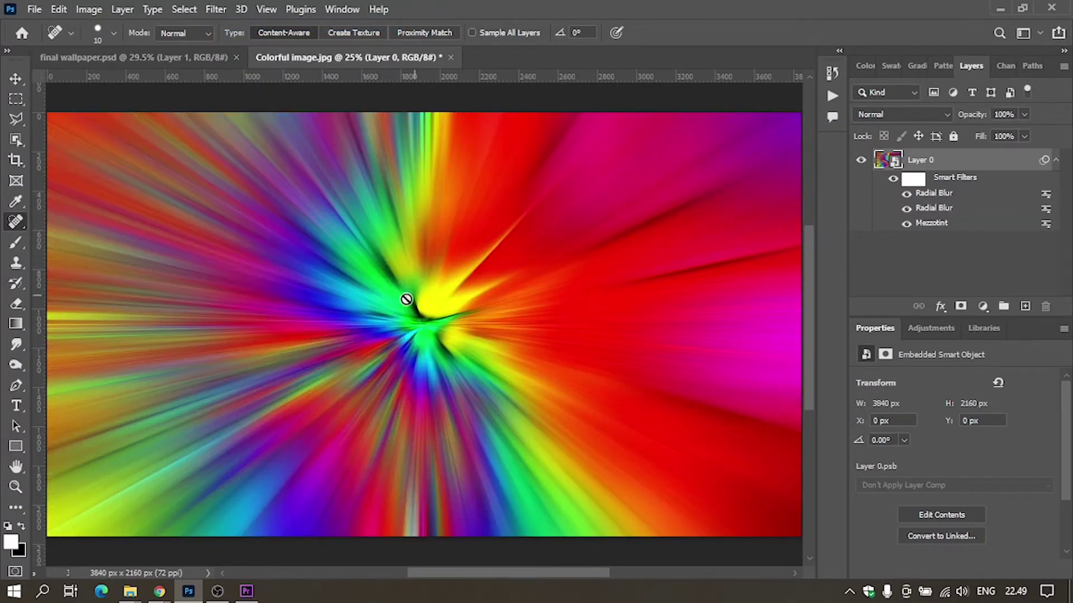
left_click(217, 10)
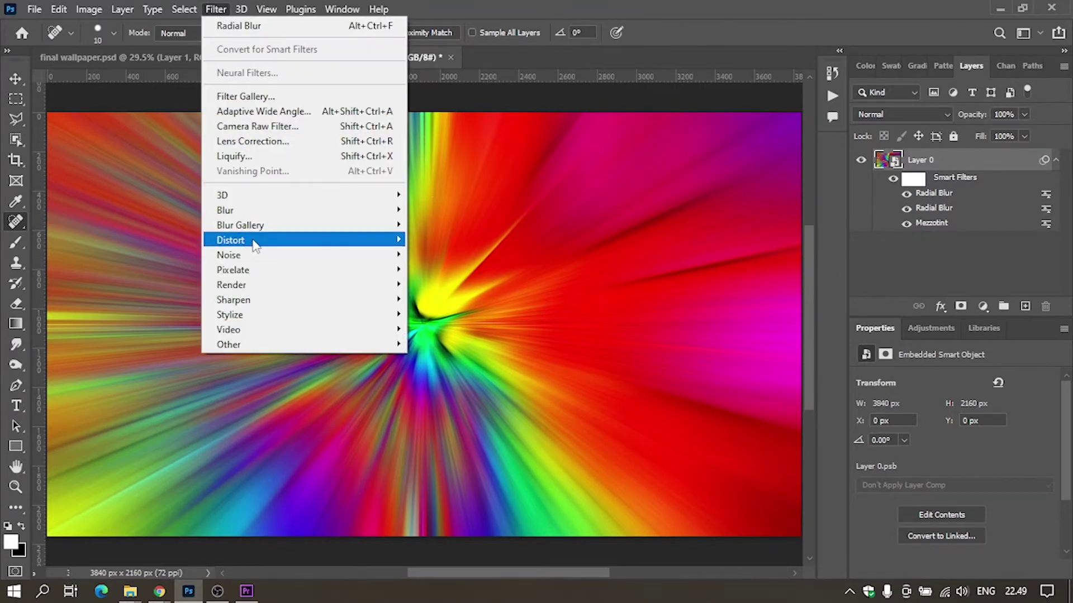
mouse_move(230, 240)
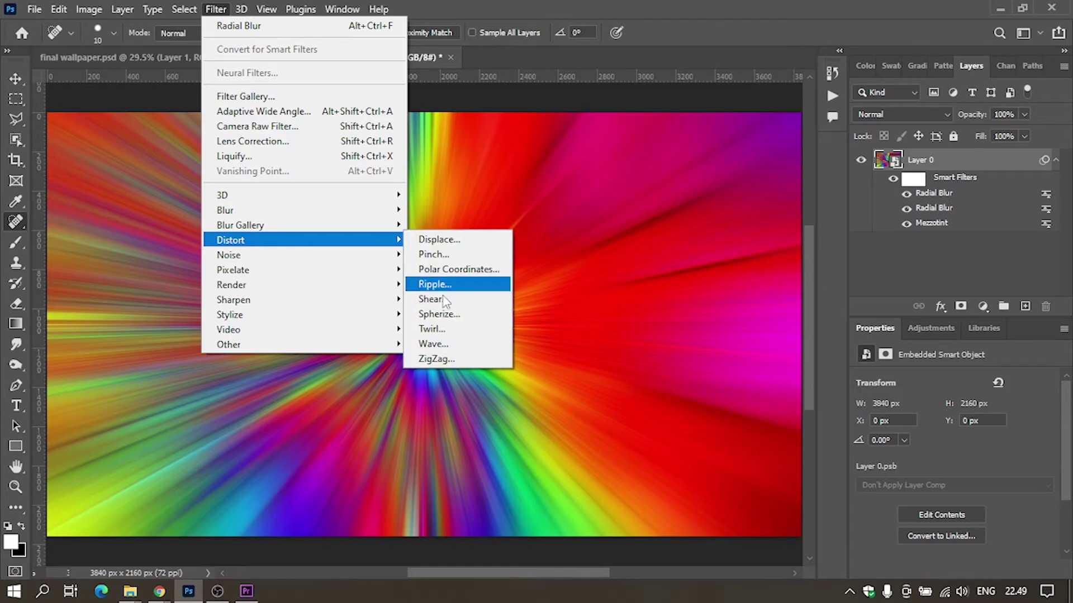
- Add a Twirl smart filter at angle 322, then duplicate Layer 0 as Layer 0 copy
left_click(442, 329)
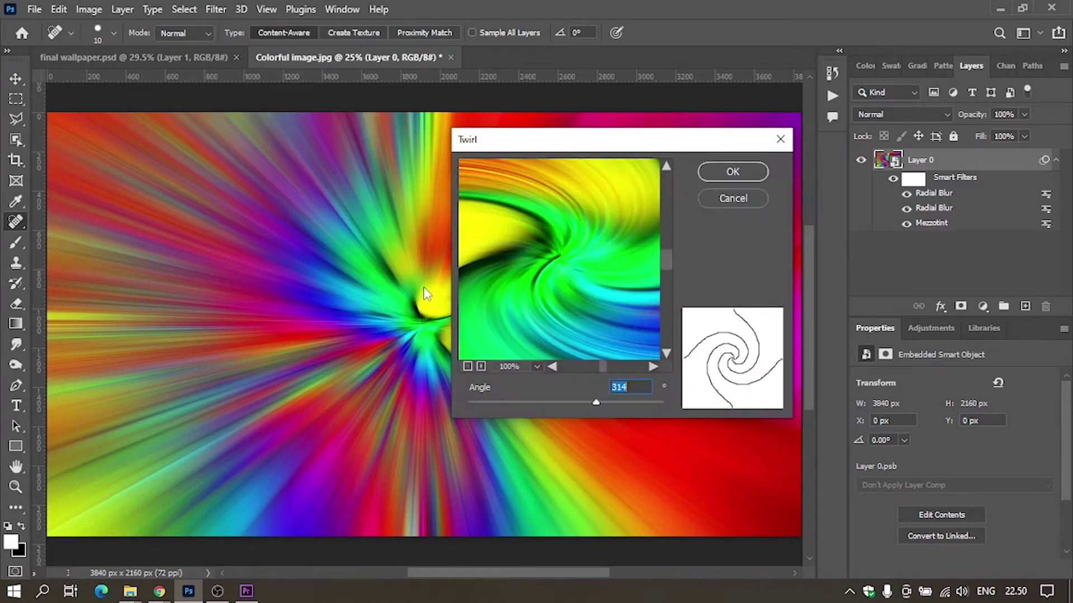
left_click_drag(597, 403, 596, 403)
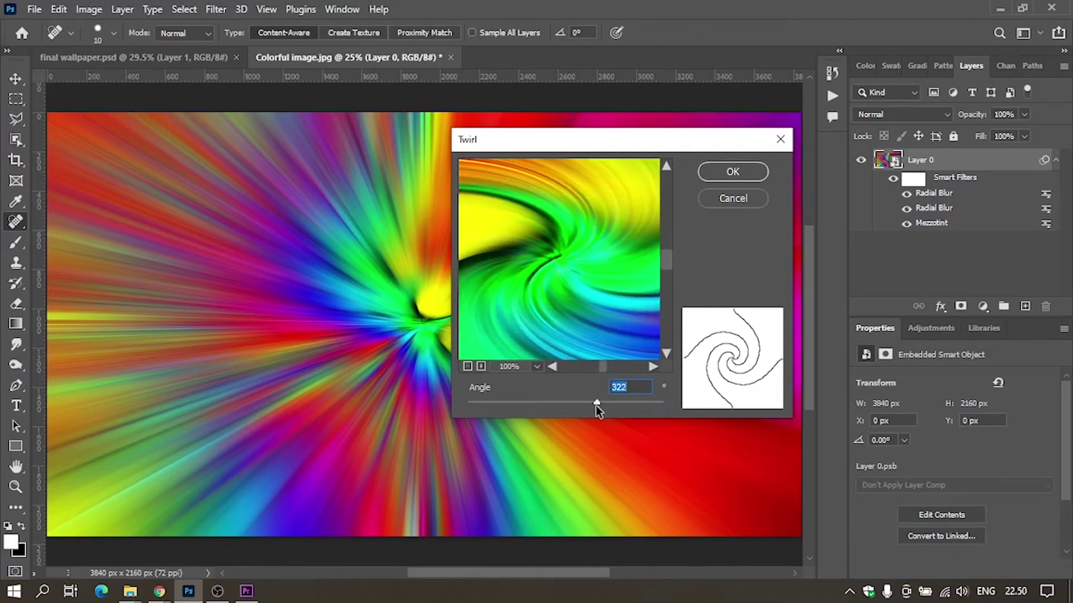
left_click(739, 171)
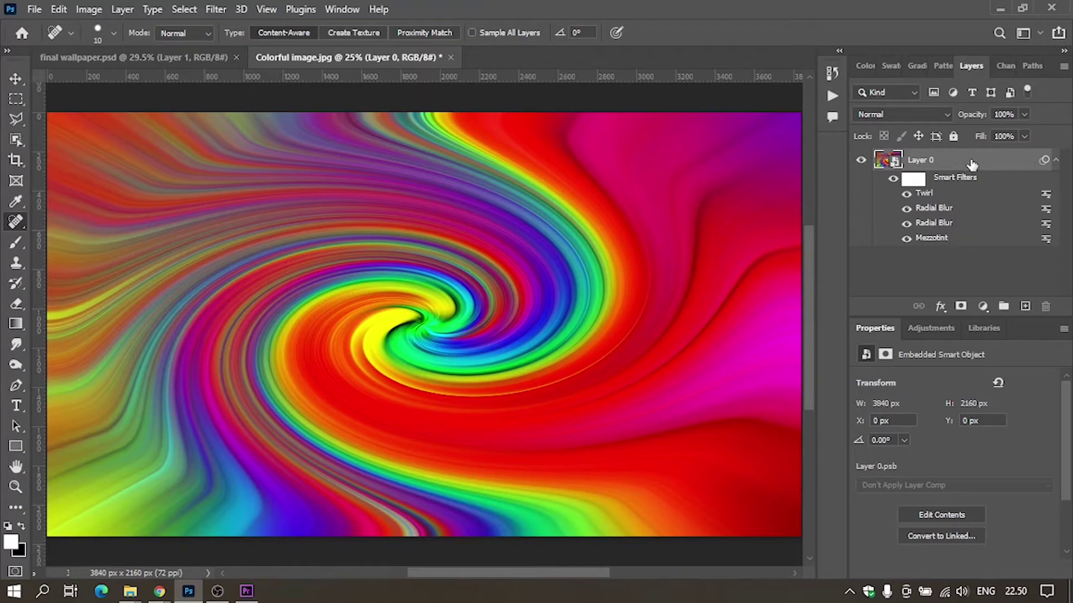
left_click_drag(971, 164, 1026, 306)
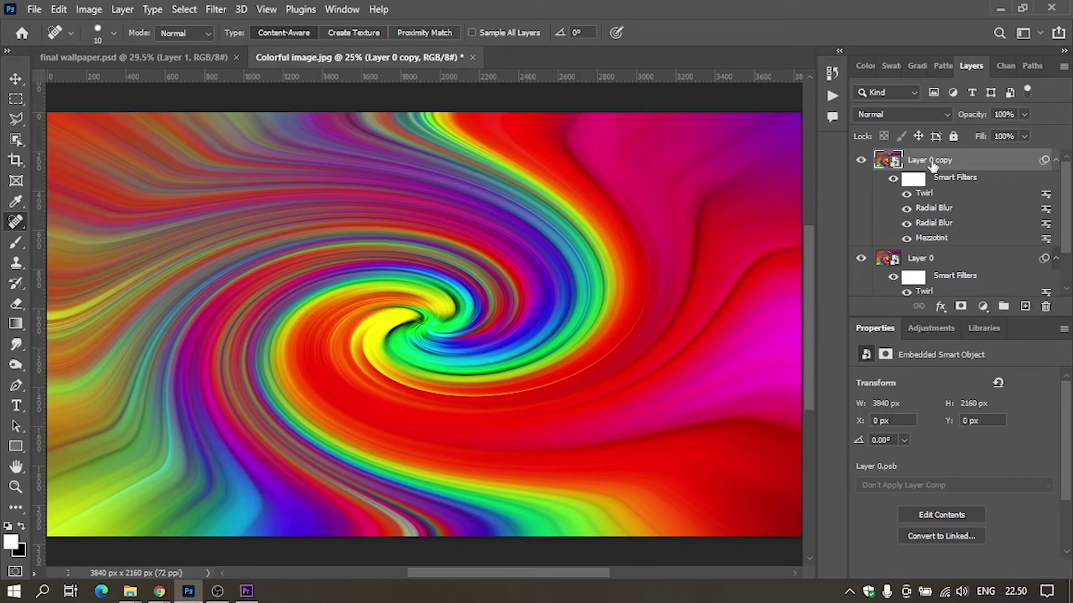
- Change the Twirl angle on Layer 0 copy from 322 to -322
double_click(924, 191)
left_click_drag(593, 146, 534, 152)
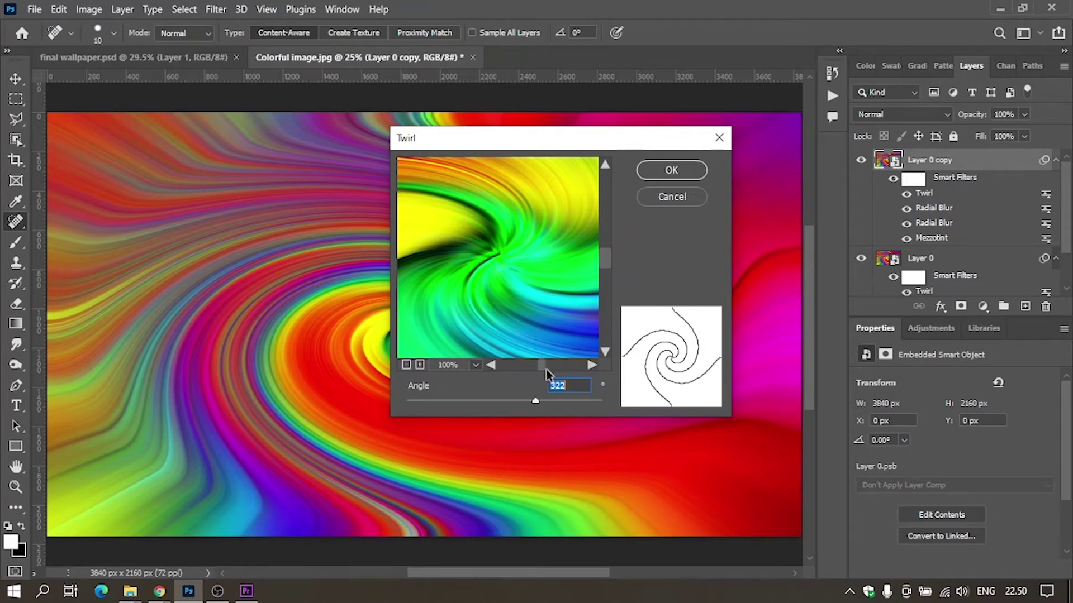
left_click(580, 385)
type("-")
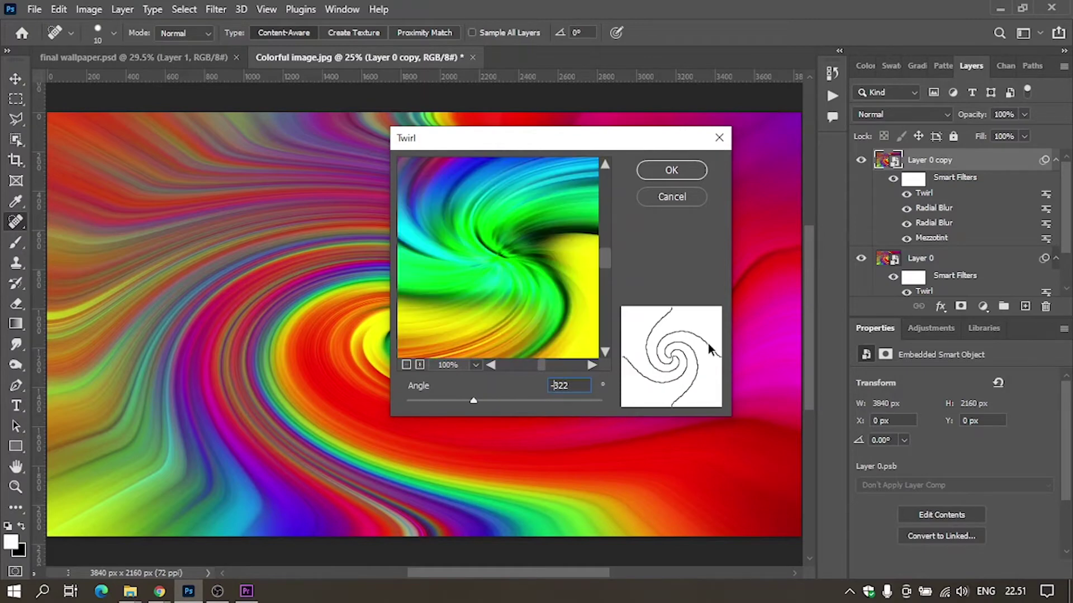
left_click(672, 170)
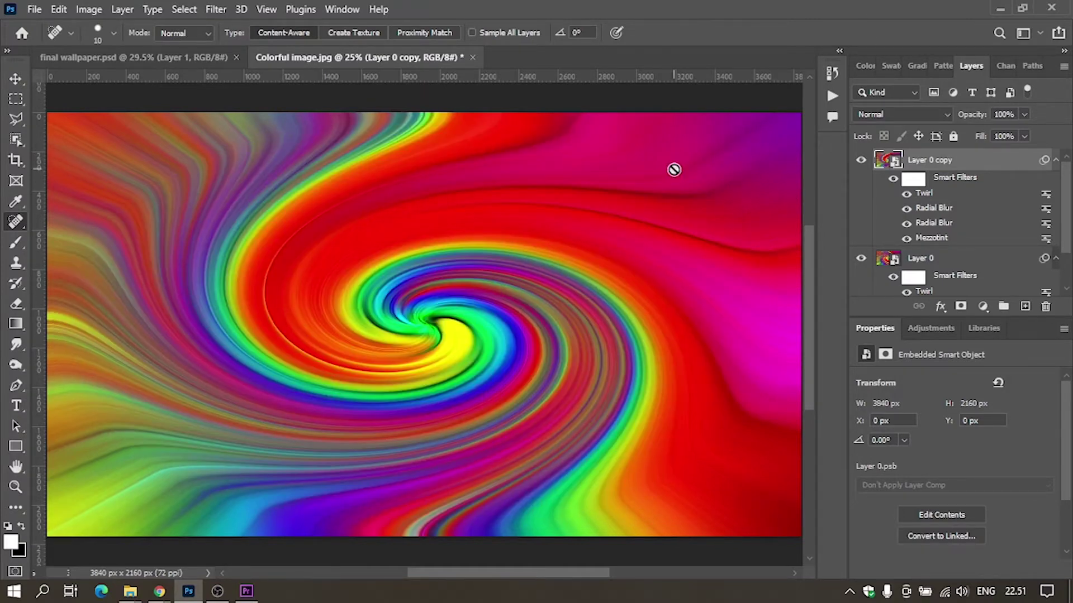
left_click(900, 114)
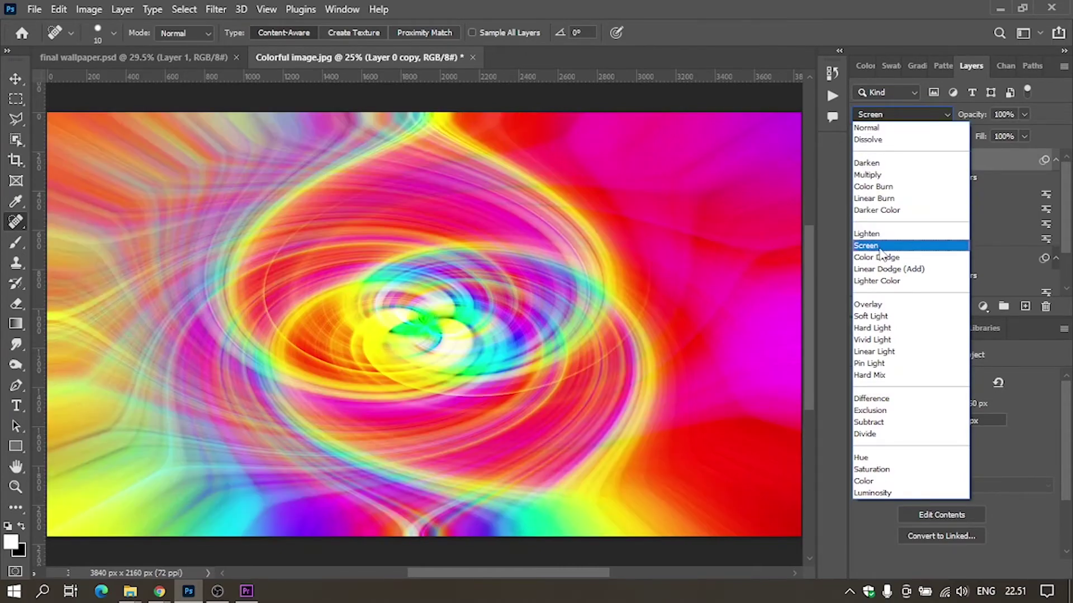
- Set Layer 0 copy to Screen blend mode and zoom out with the Move tool active
left_click(879, 248)
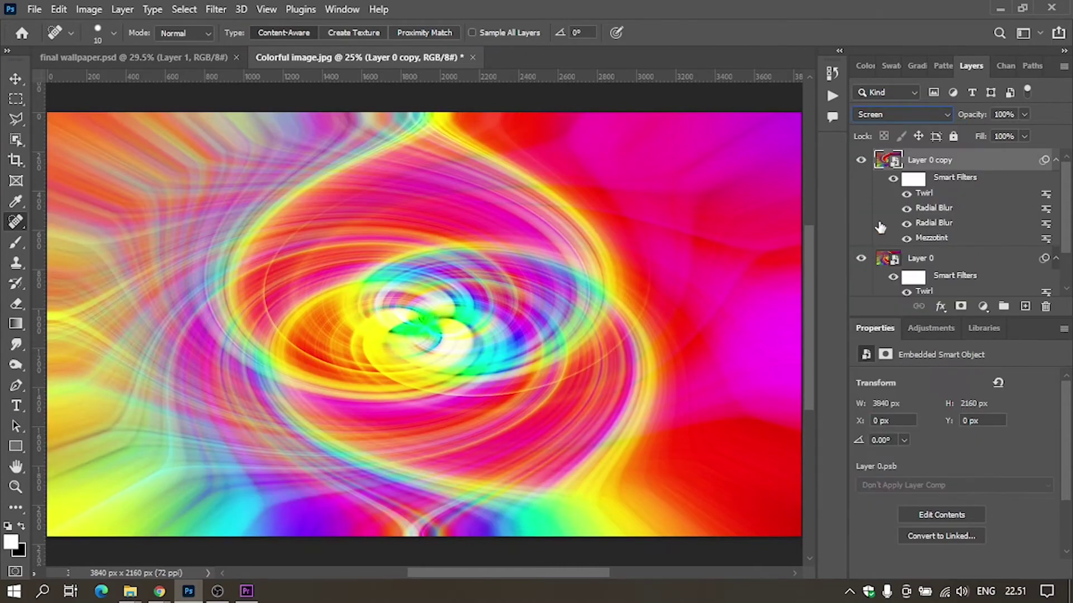
key("v")
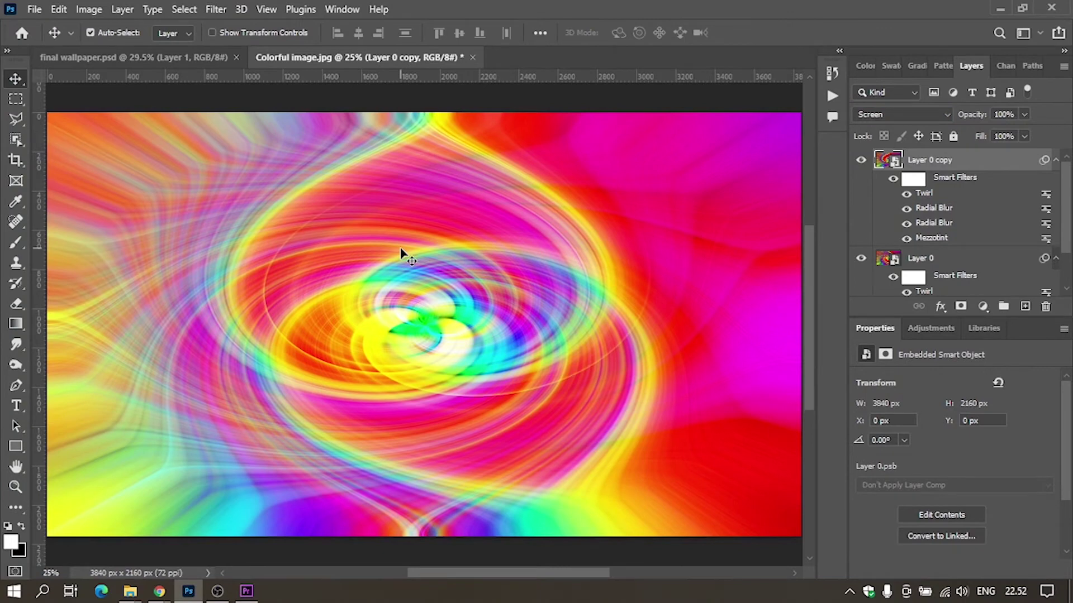
key("ctrl+minus")
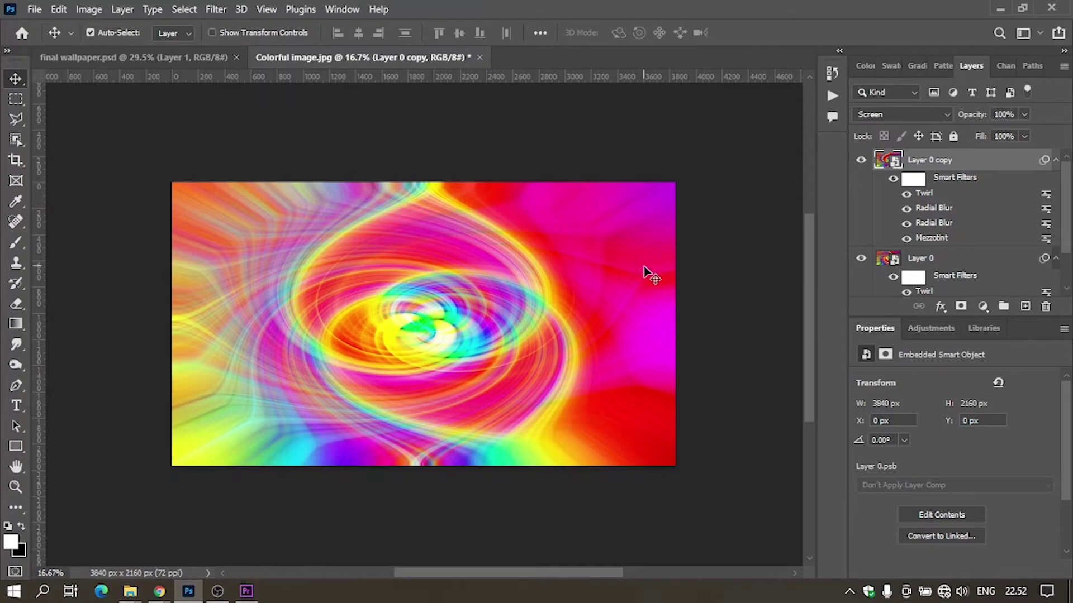
left_click(1025, 308)
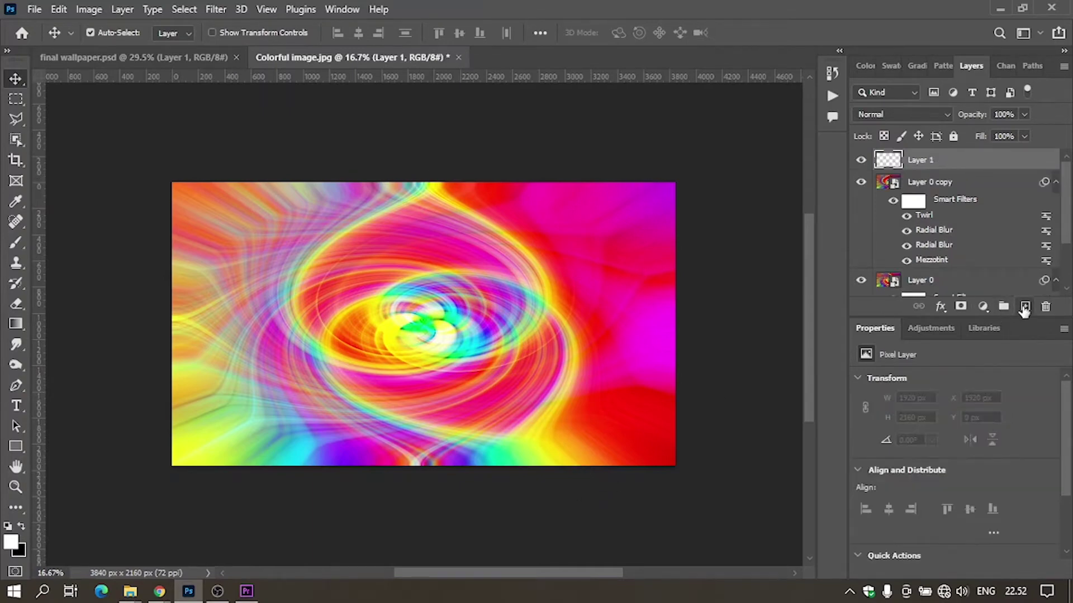
- Stamp all visible layers into Layer 1, add a white Layer 2 beneath, and place a centre vertical guide
key("ctrl")
key("ctrl")
key("ctrl+shift+alt+e")
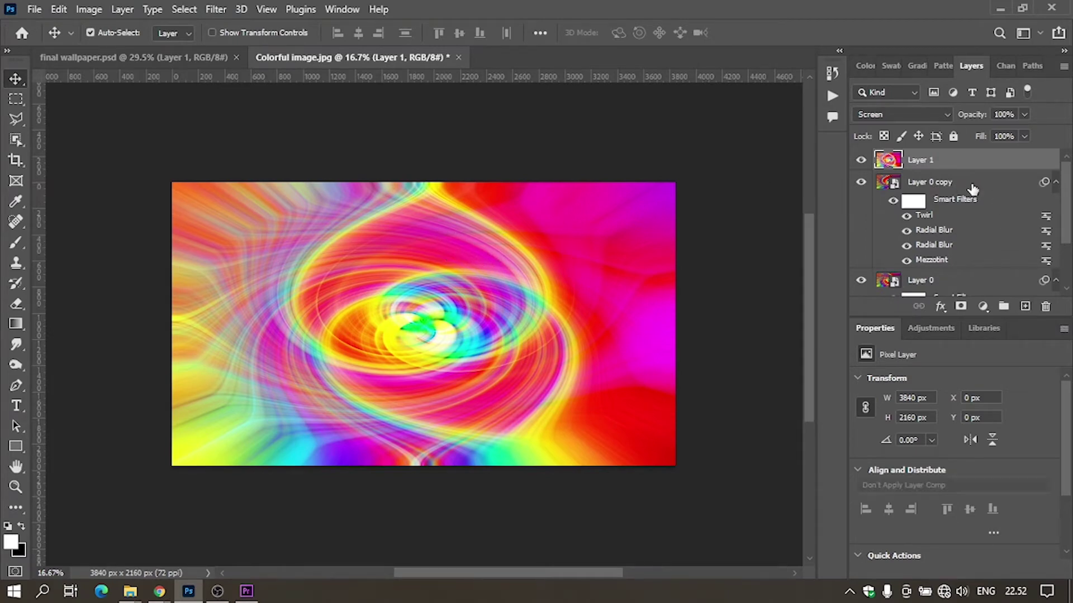
left_click(973, 188)
left_click(1025, 307)
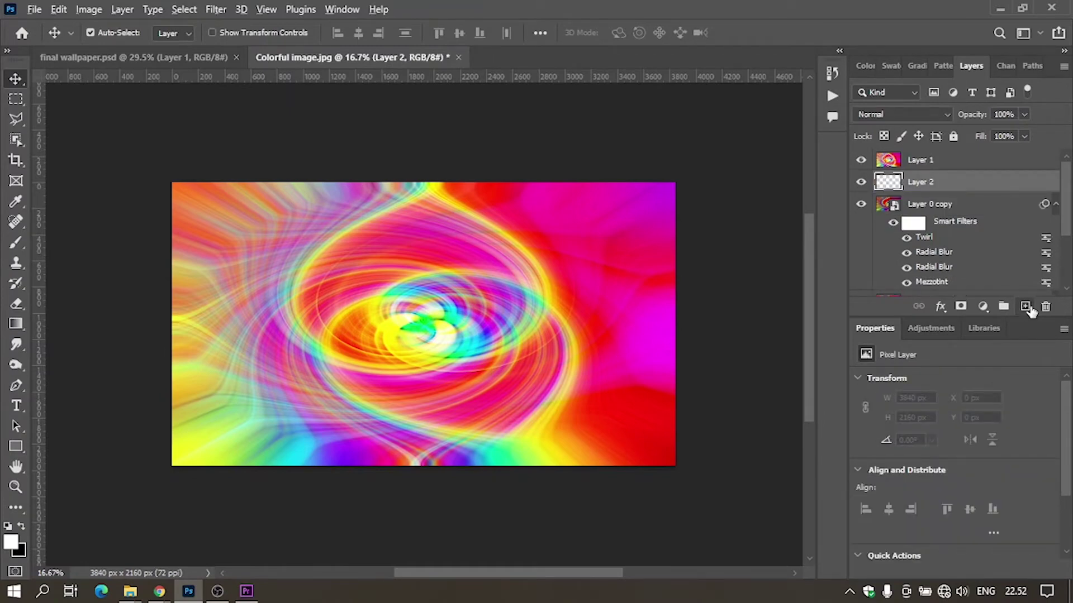
key("alt+BackSpace")
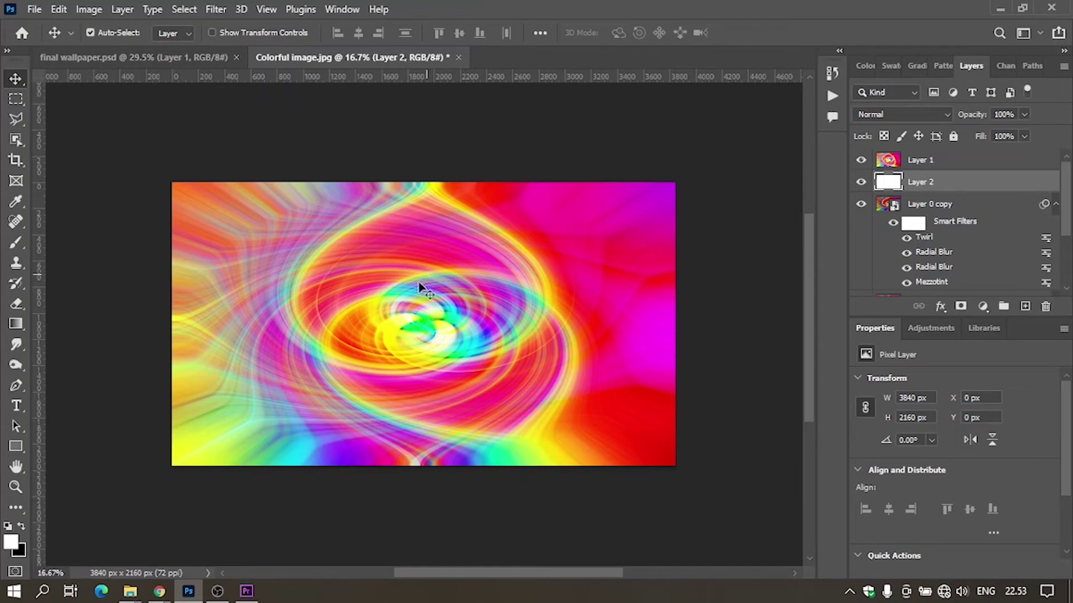
left_click_drag(40, 449, 423, 474)
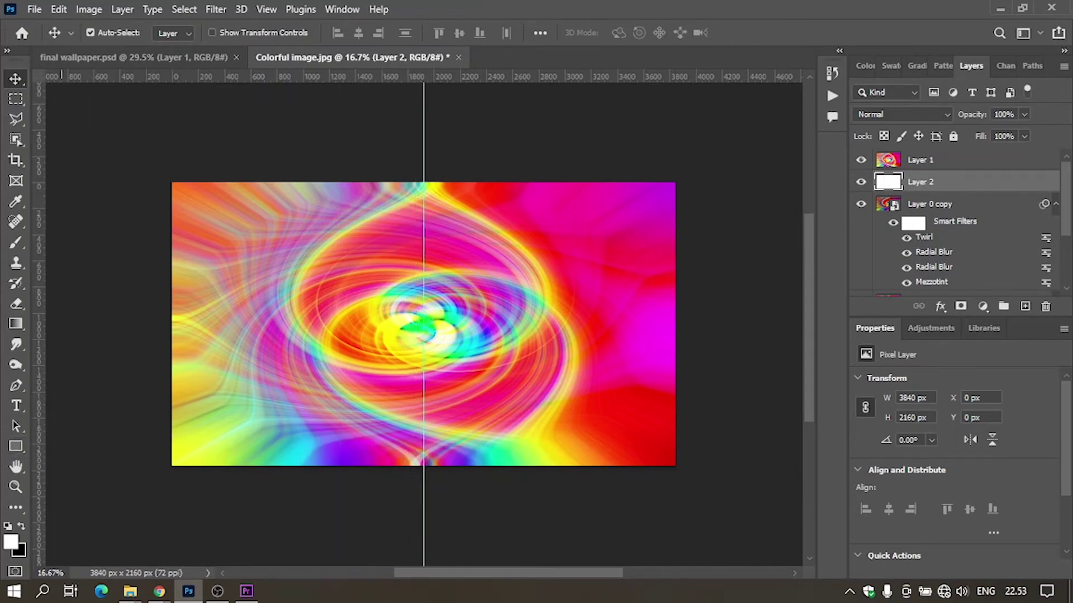
- Copy the right half of stamped Layer 1 onto a new layer
key("m")
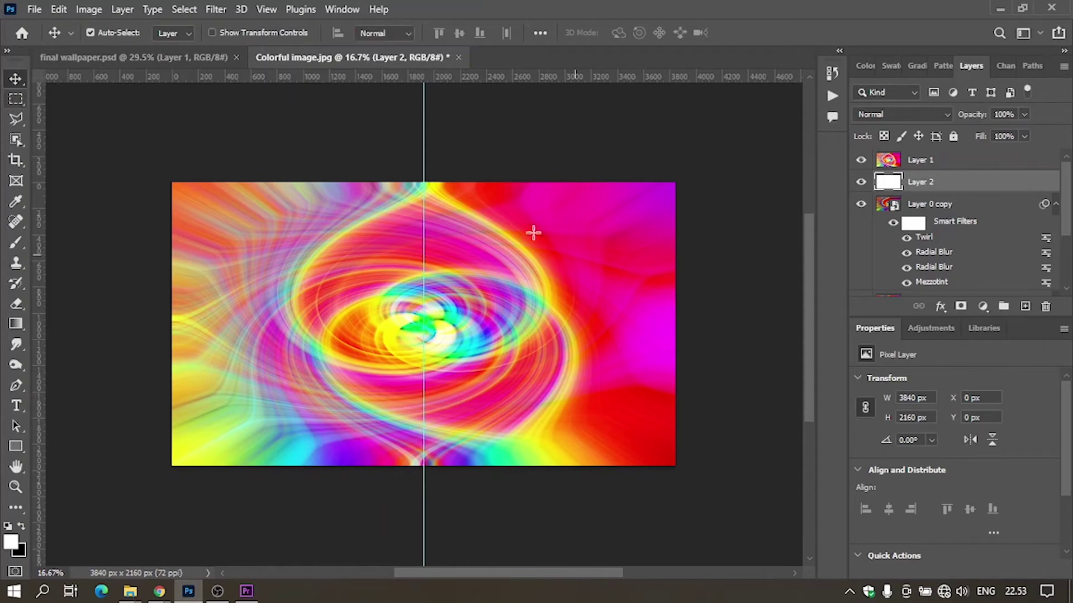
key("m")
left_click_drag(426, 181, 683, 485)
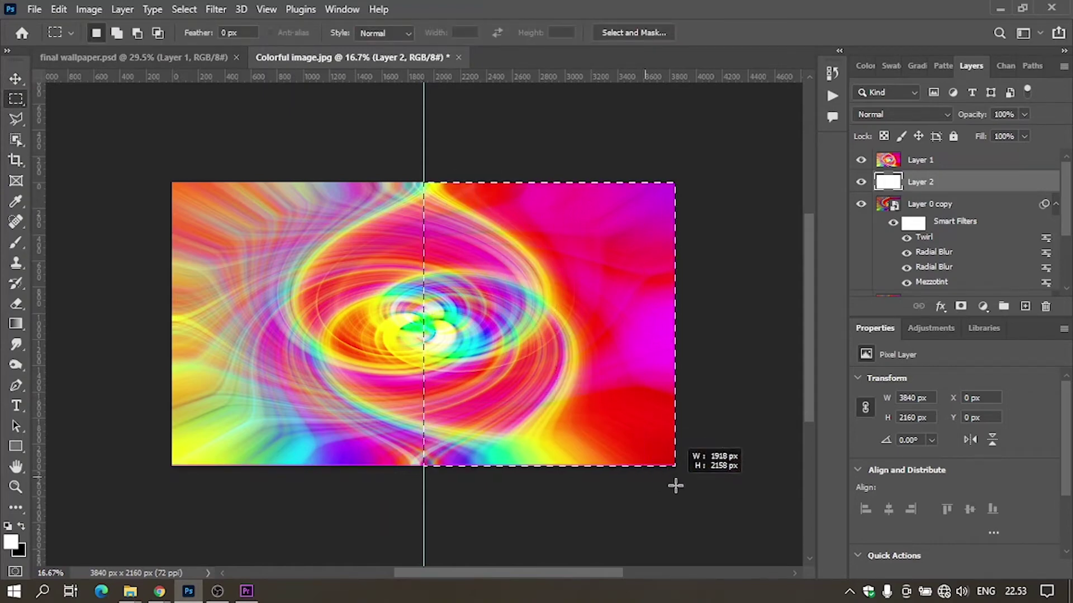
key("ctrl+j")
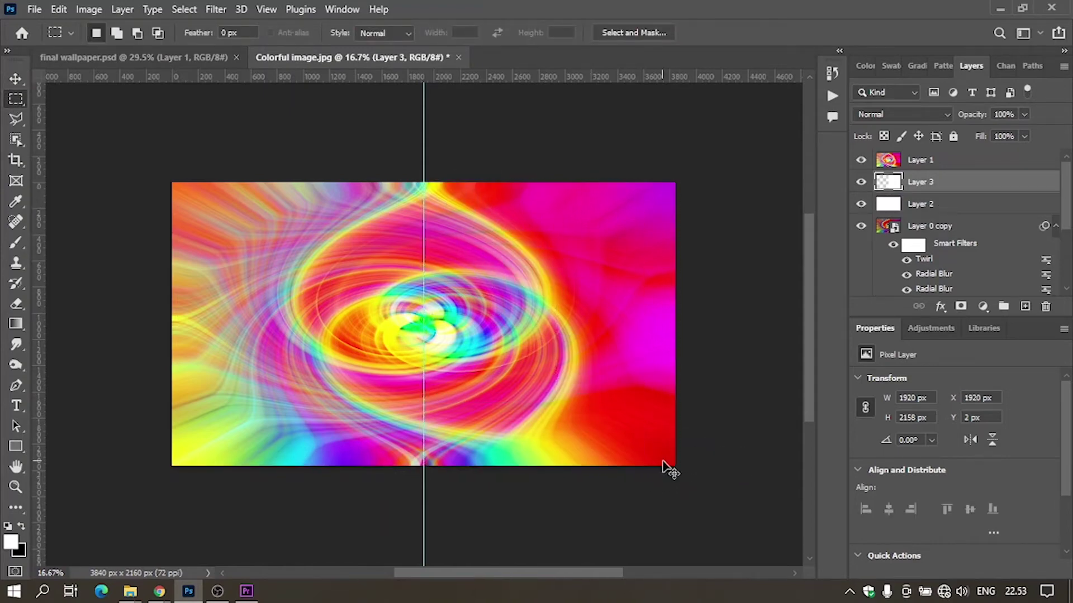
key("ctrl+z")
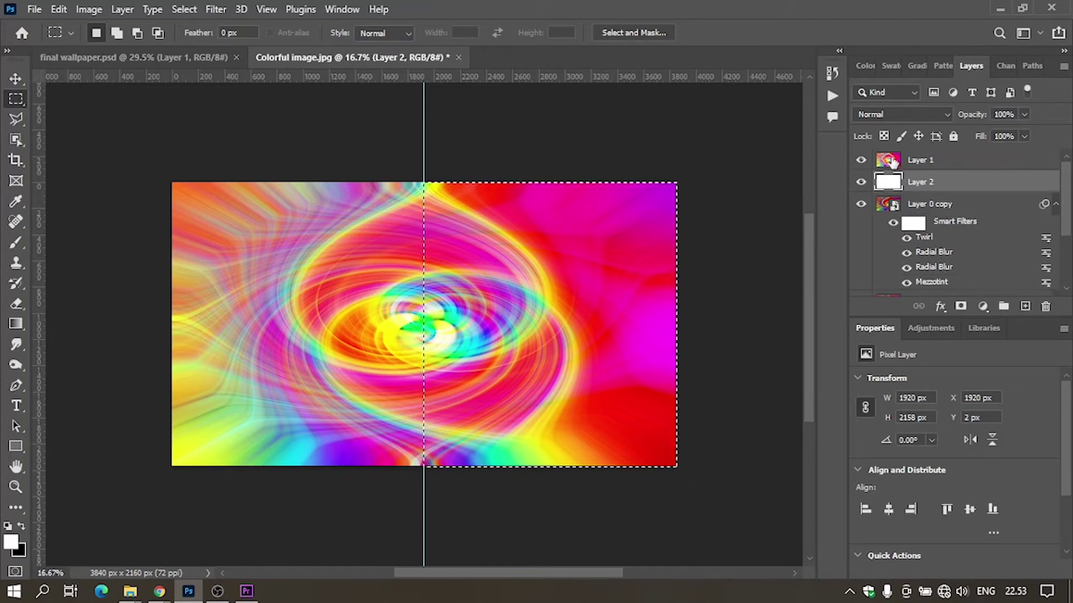
left_click(908, 165)
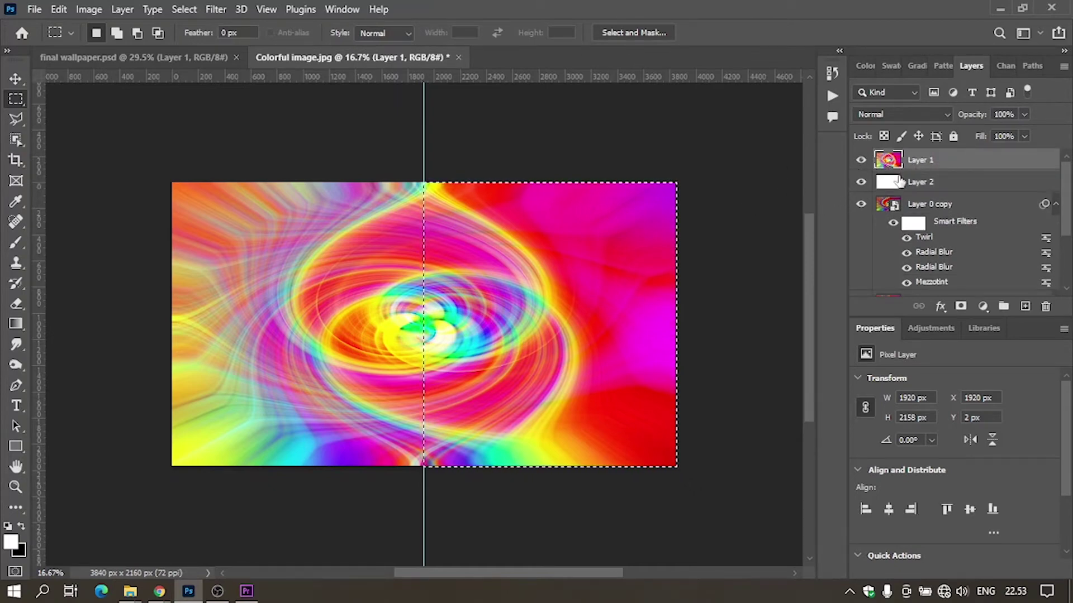
key("ctrl+j")
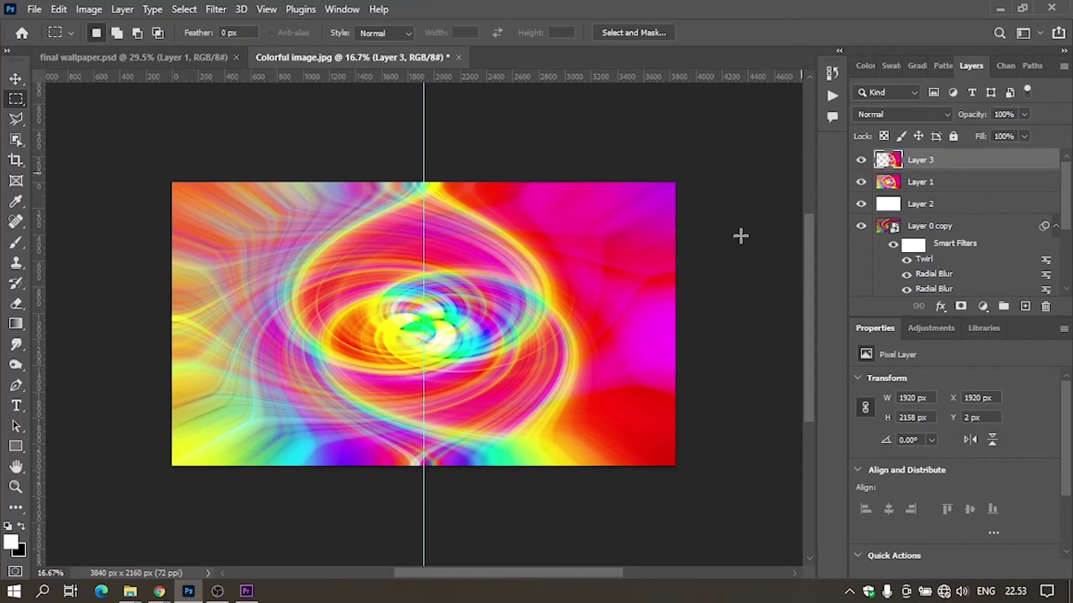
- Move the copied half left, flip it horizontally, and merge it into Layer 1
key("v")
left_click_drag(630, 304, 376, 302)
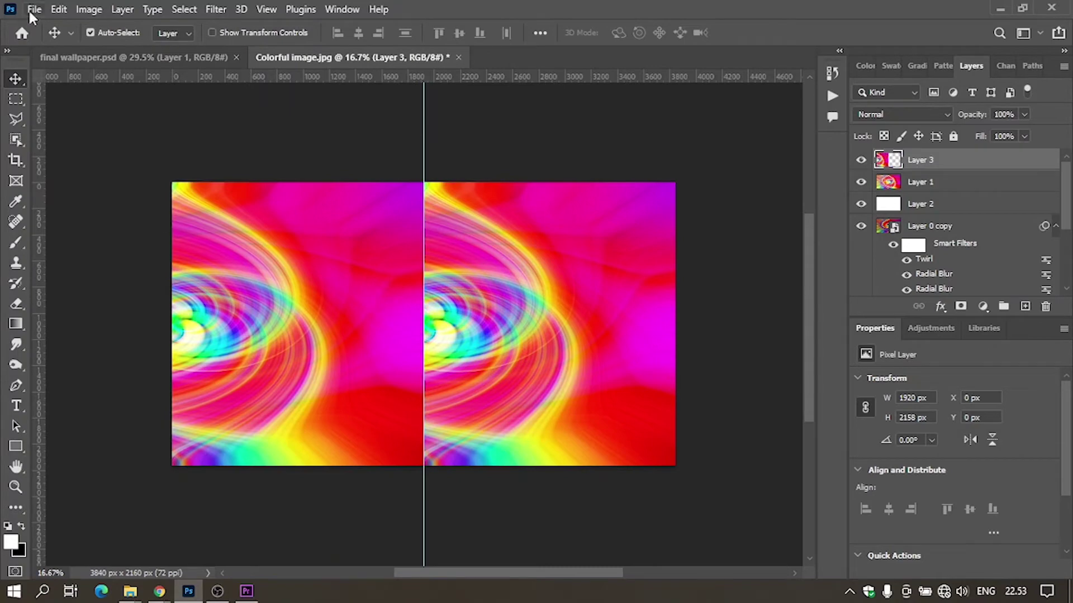
left_click(60, 9)
mouse_move(109, 365)
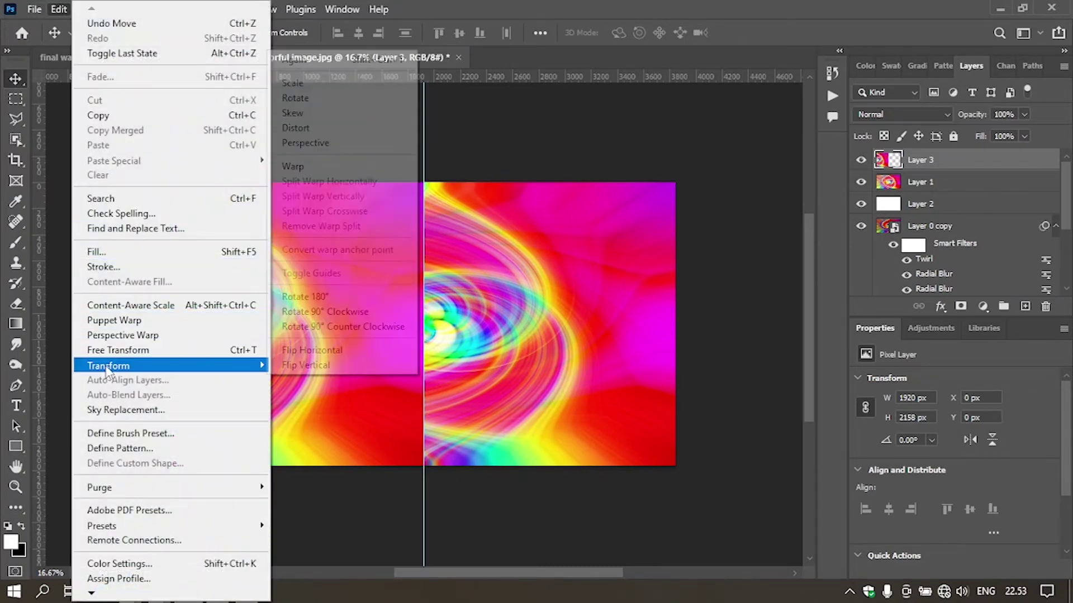
left_click(317, 350)
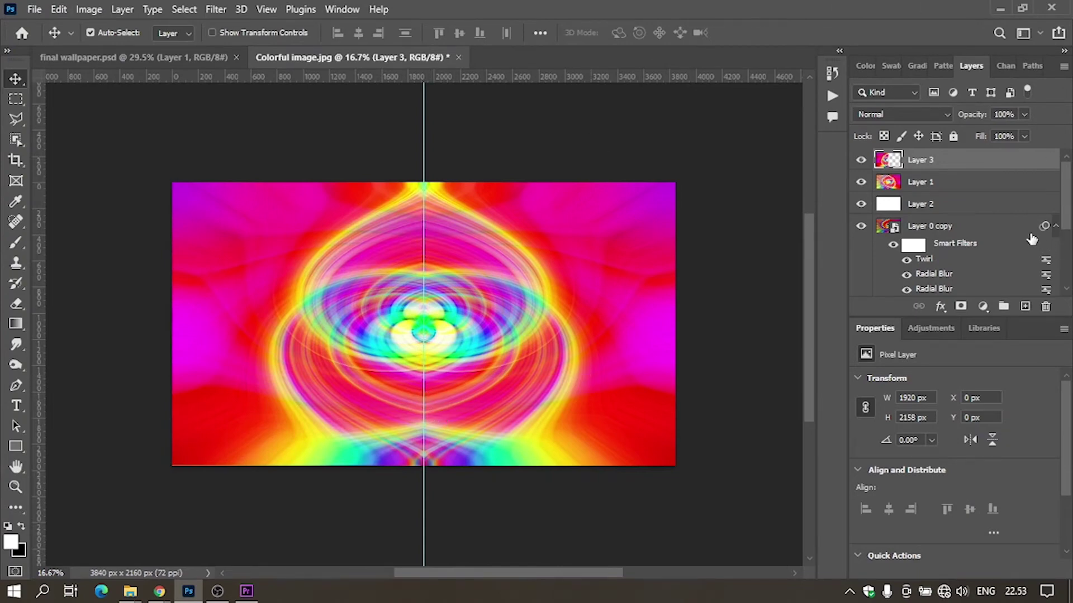
key("ctrl+e")
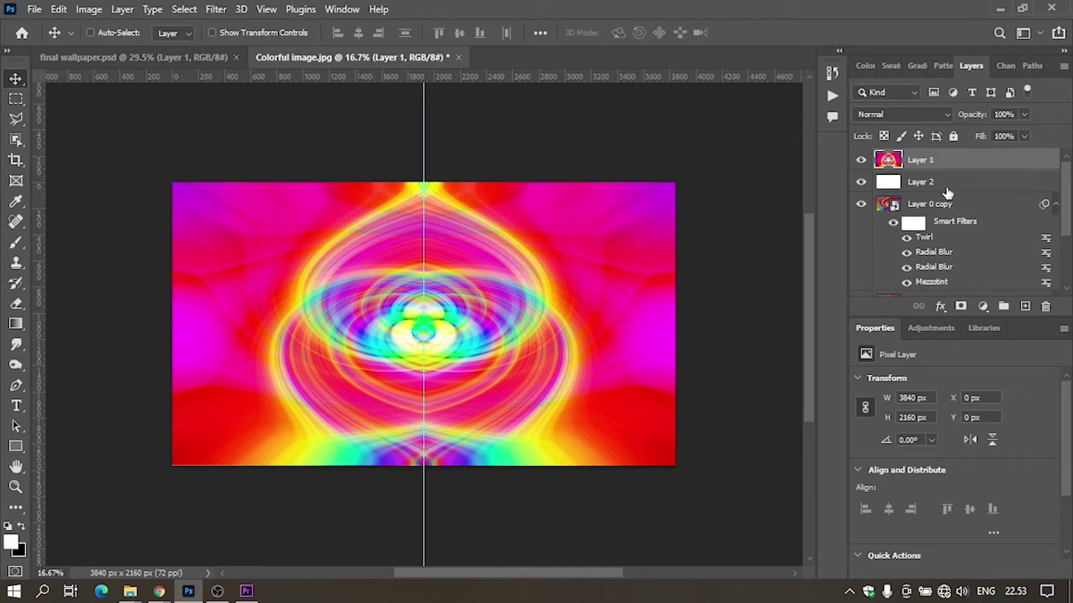
left_click(861, 161)
- Place the Buddha-01 image as an embedded smart object on the canvas
left_click(35, 9)
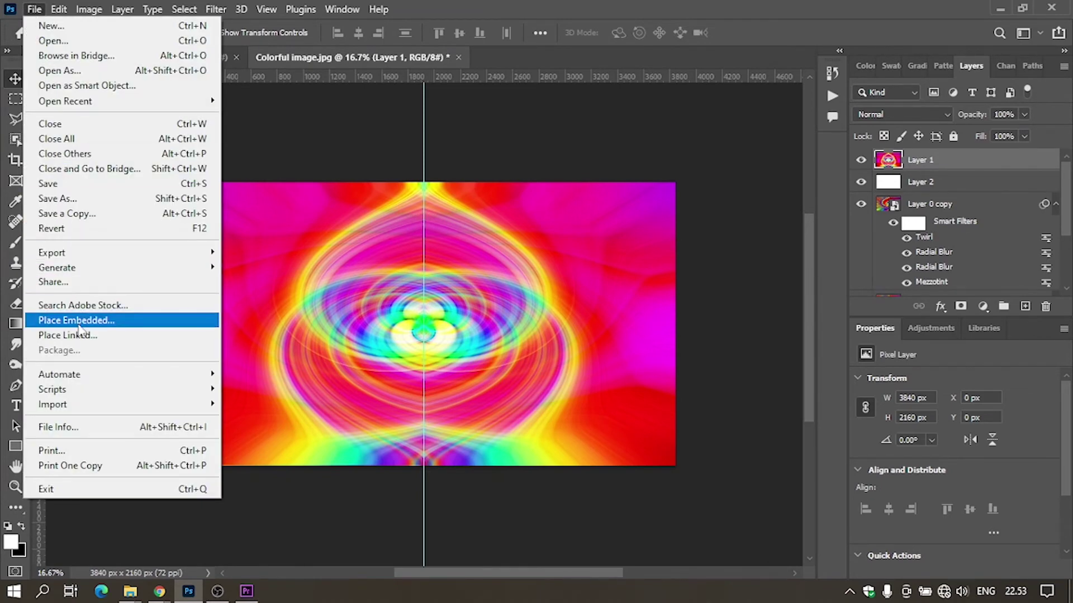
left_click(77, 321)
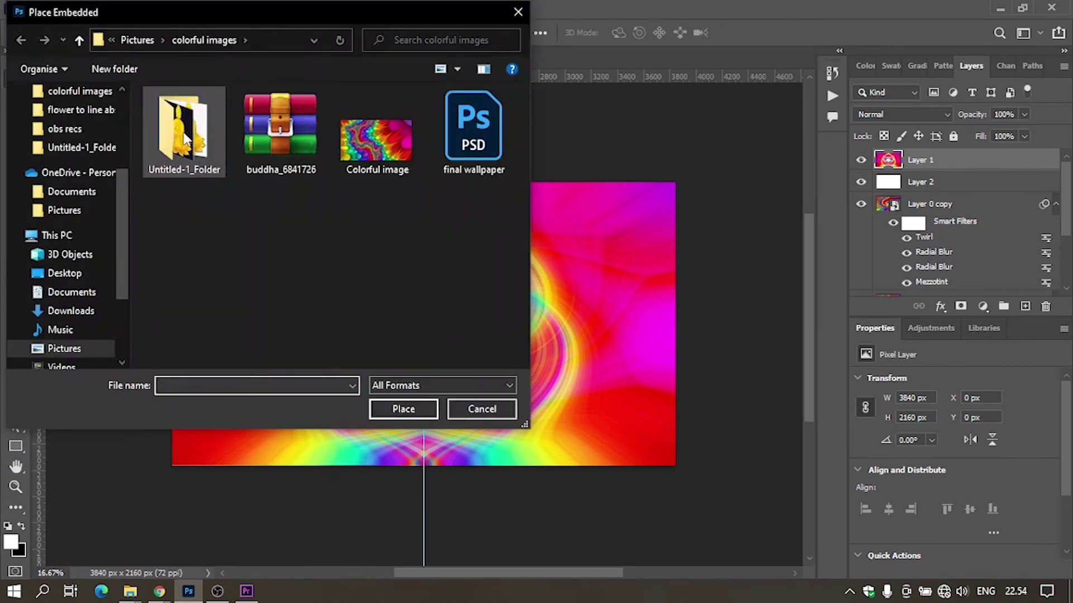
double_click(186, 138)
left_click(488, 158)
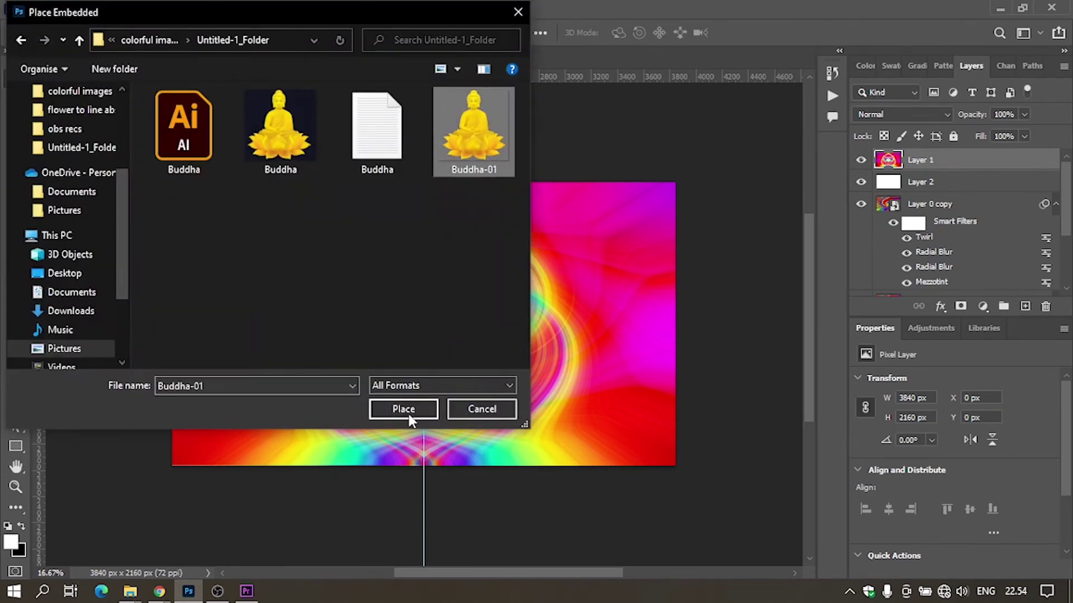
left_click(407, 409)
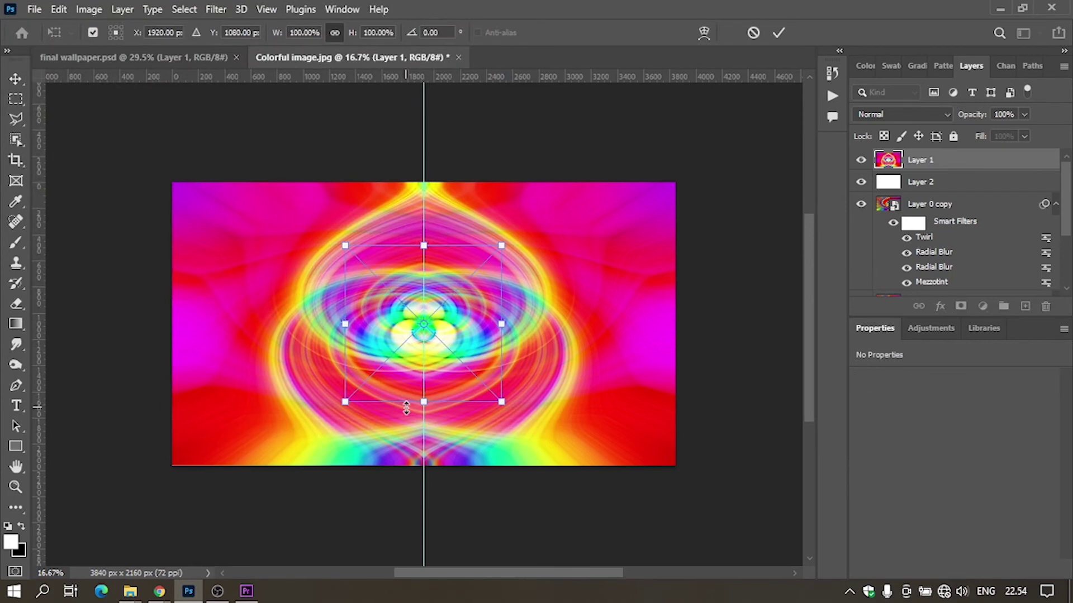
- Move the Buddha toward the bottom edge and enlarge it to about 150%
left_click_drag(437, 381, 441, 452)
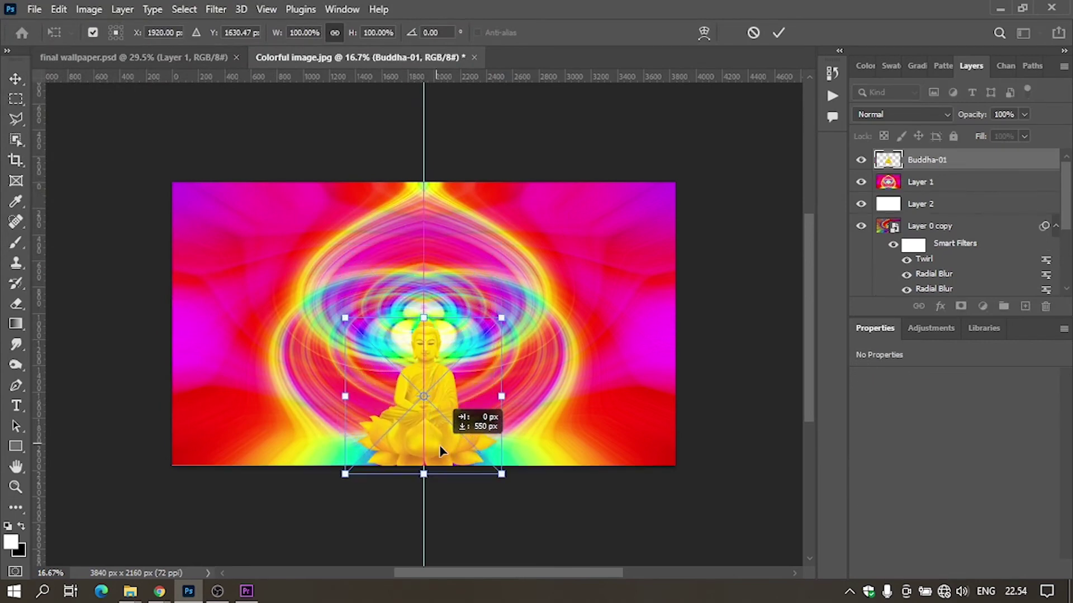
left_click_drag(441, 451, 440, 443)
mouse_move(424, 310)
left_mouse_down()
mouse_move(416, 232)
mouse_move(416, 245)
left_mouse_up()
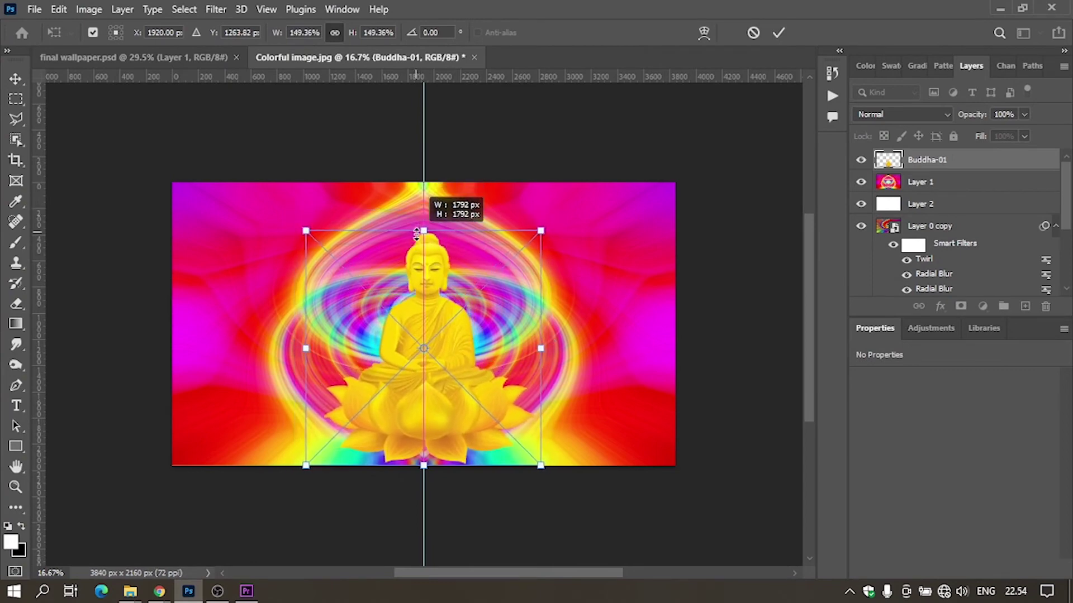
left_click(779, 32)
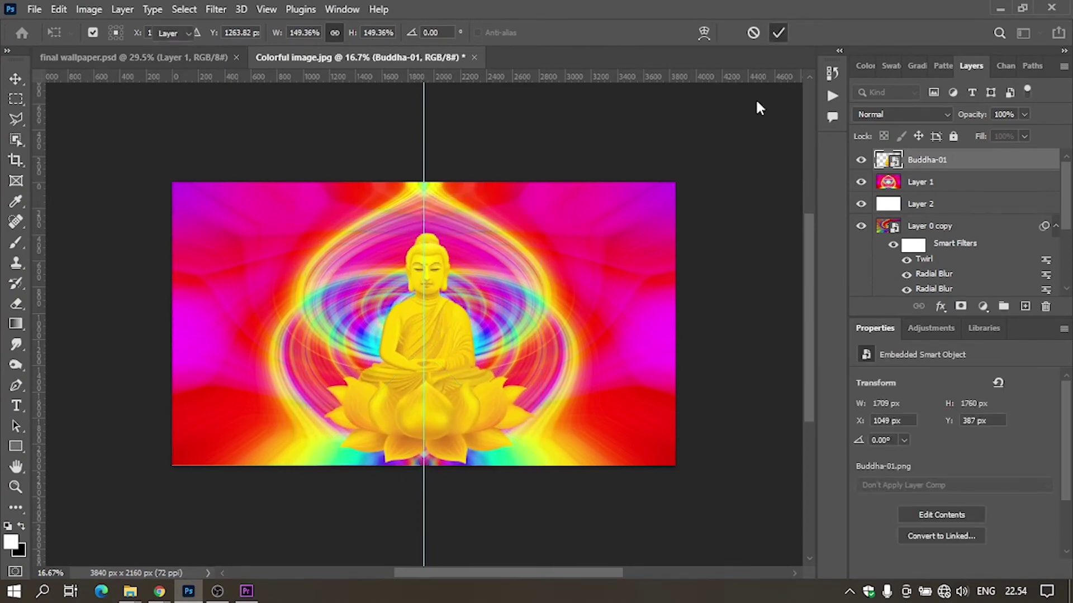
- Remove the vertical centre guide and shift the Buddha about 13 px lower
left_click_drag(424, 517, 17, 475)
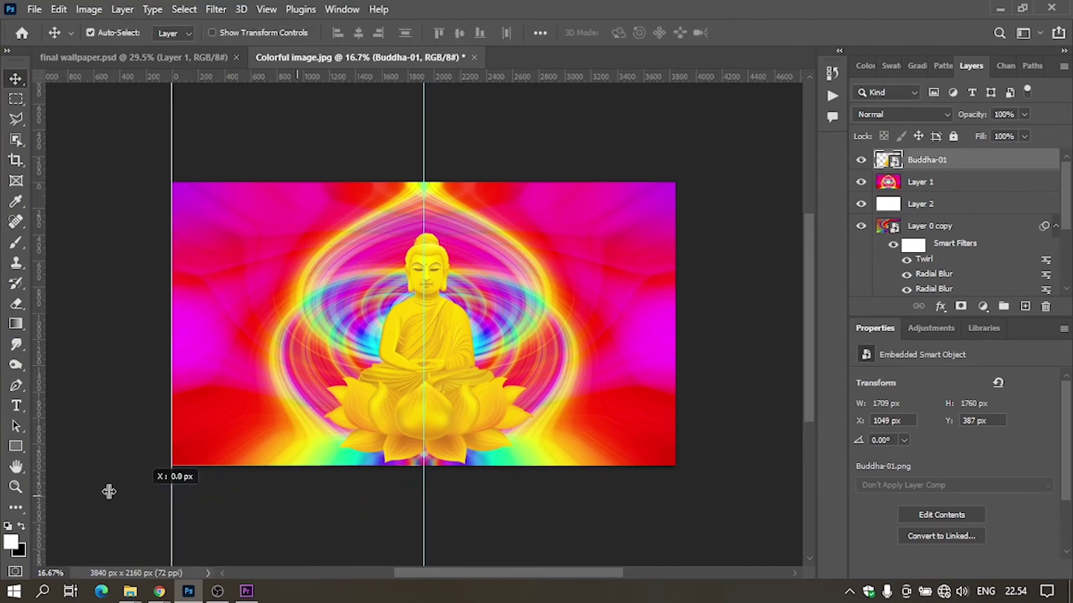
key("ctrl+plus")
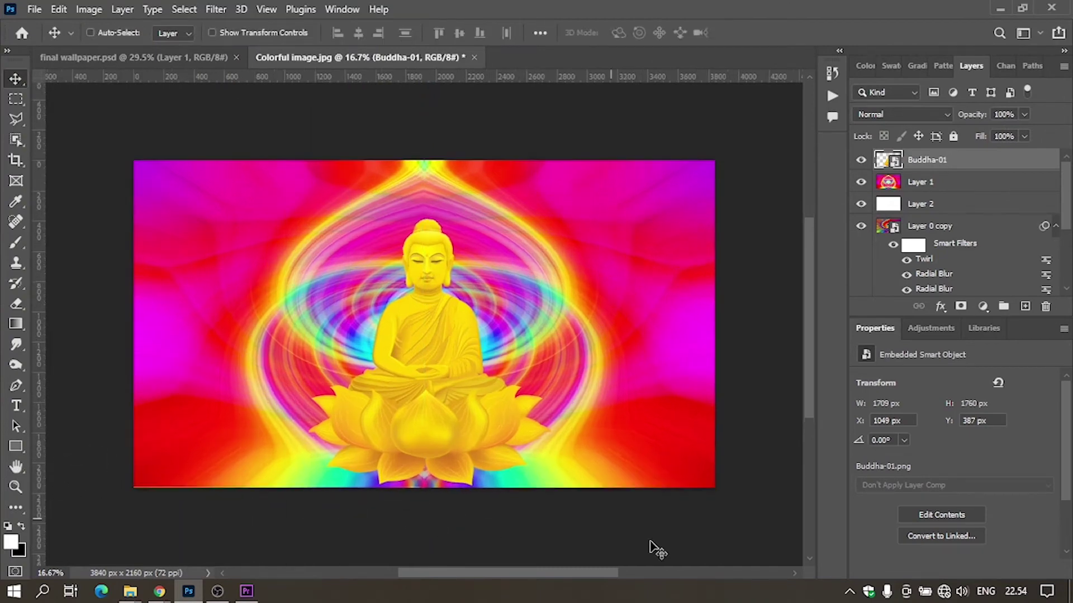
left_click_drag(454, 329, 460, 292)
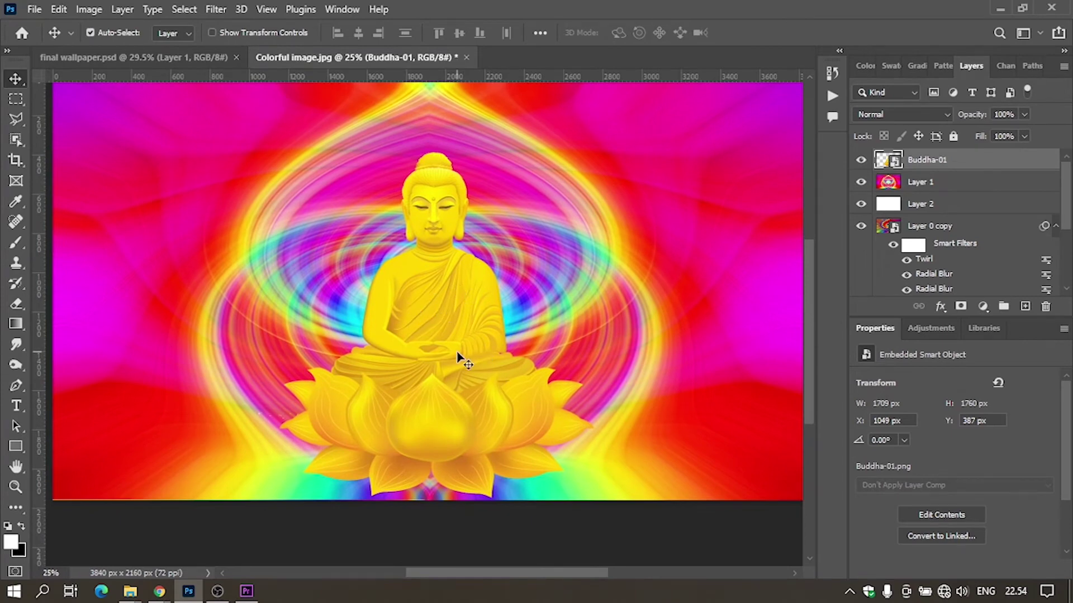
left_click_drag(458, 360, 459, 362)
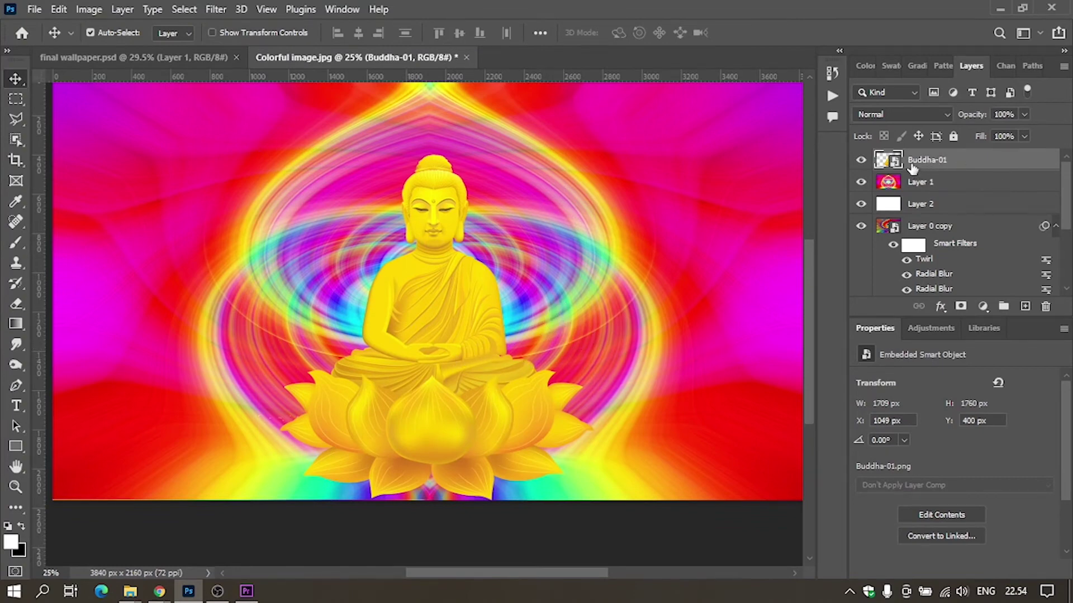
left_click(887, 116)
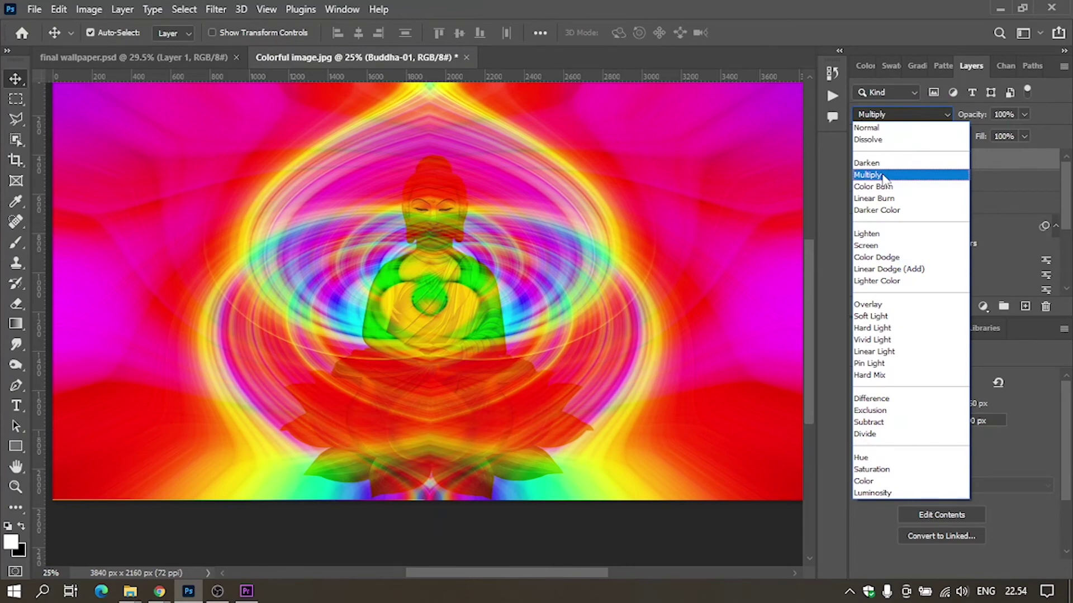
- Set Buddha-01 to Multiply blending and add a white layer mask to Layer 1
left_click(883, 177)
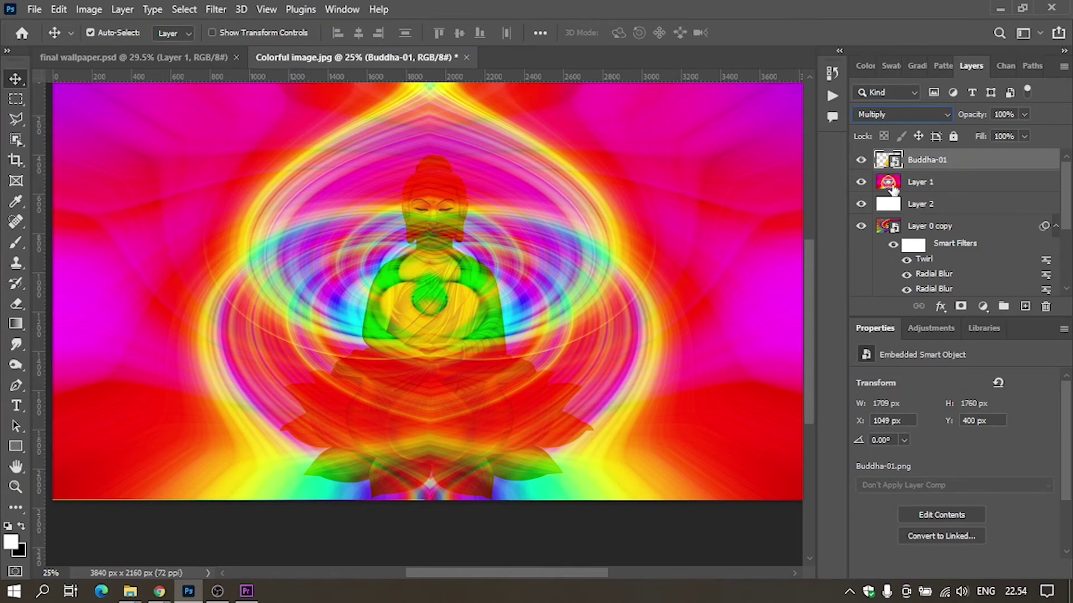
left_click(920, 186)
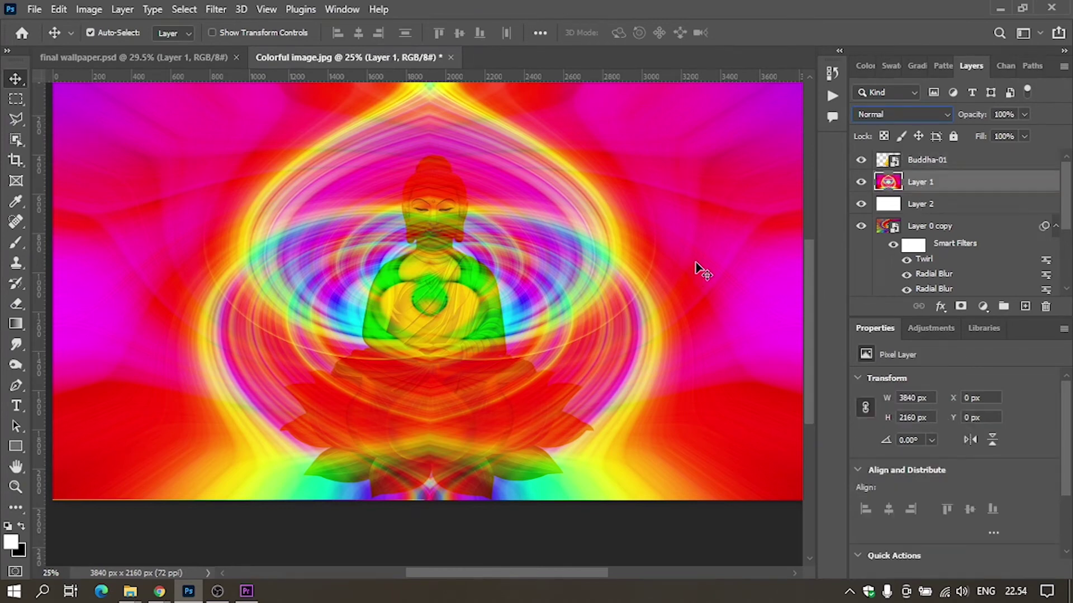
left_click(959, 306)
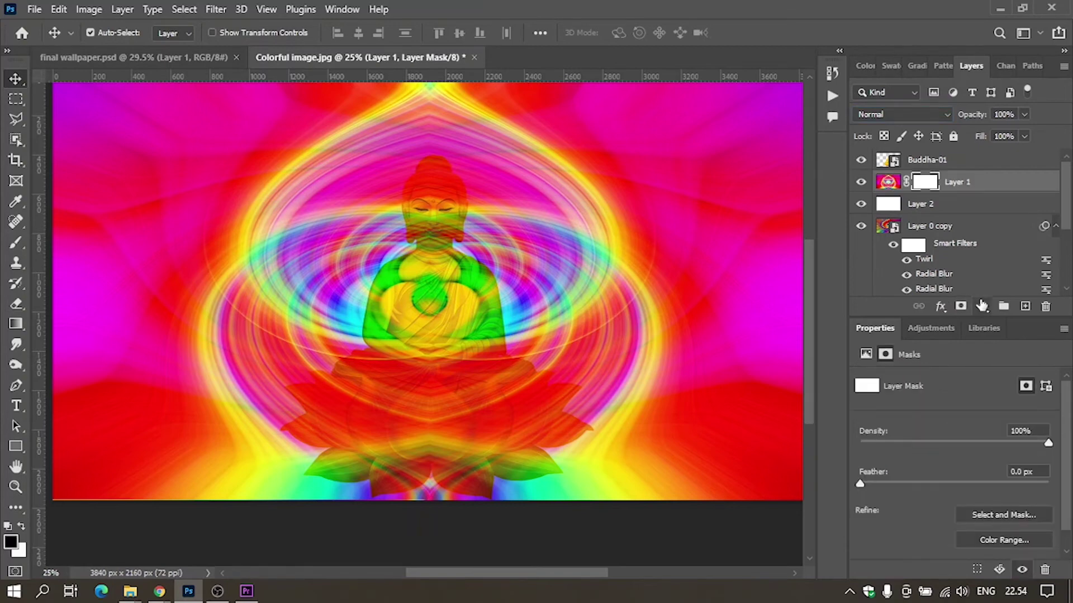
key("b")
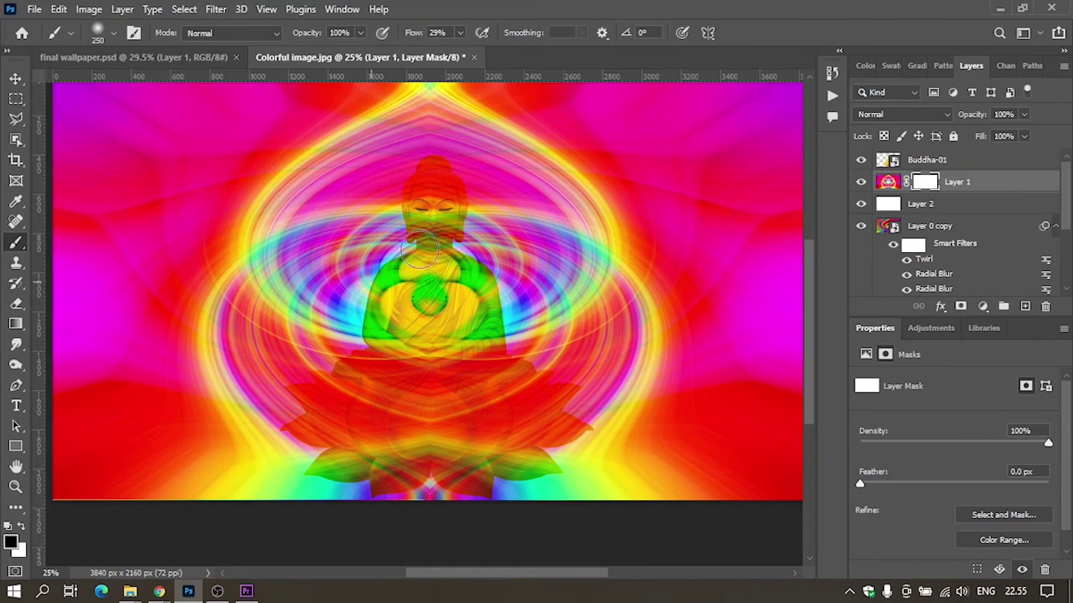
- Paint black on Layer 1's mask over the Buddha's face, head and lotus petals with a 600 px brush
mouse_move(437, 223)
left_mouse_down()
mouse_move(425, 230)
mouse_move(419, 218)
left_mouse_up()
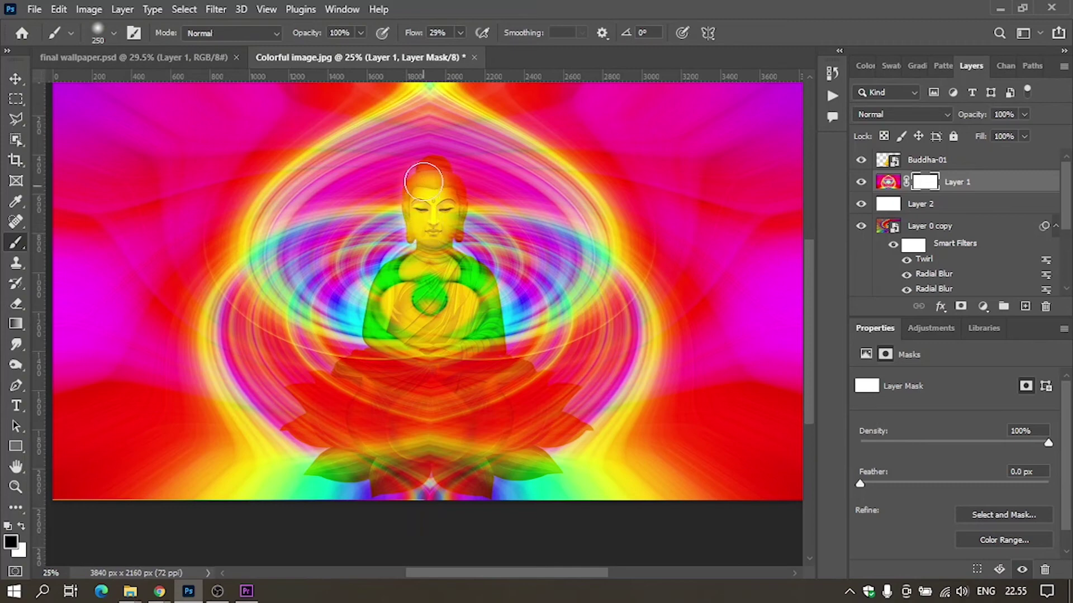
key("bracketright")
key("bracketright")
key("bracketright")
mouse_move(419, 218)
left_mouse_down()
mouse_move(434, 199)
mouse_move(444, 327)
mouse_move(424, 385)
mouse_move(436, 403)
mouse_move(402, 413)
mouse_move(426, 352)
mouse_move(419, 440)
mouse_move(335, 407)
mouse_move(324, 424)
left_mouse_up()
mouse_move(407, 261)
left_mouse_down()
mouse_move(368, 403)
mouse_move(319, 407)
mouse_move(335, 441)
mouse_move(532, 414)
mouse_move(443, 491)
mouse_move(419, 491)
left_mouse_up()
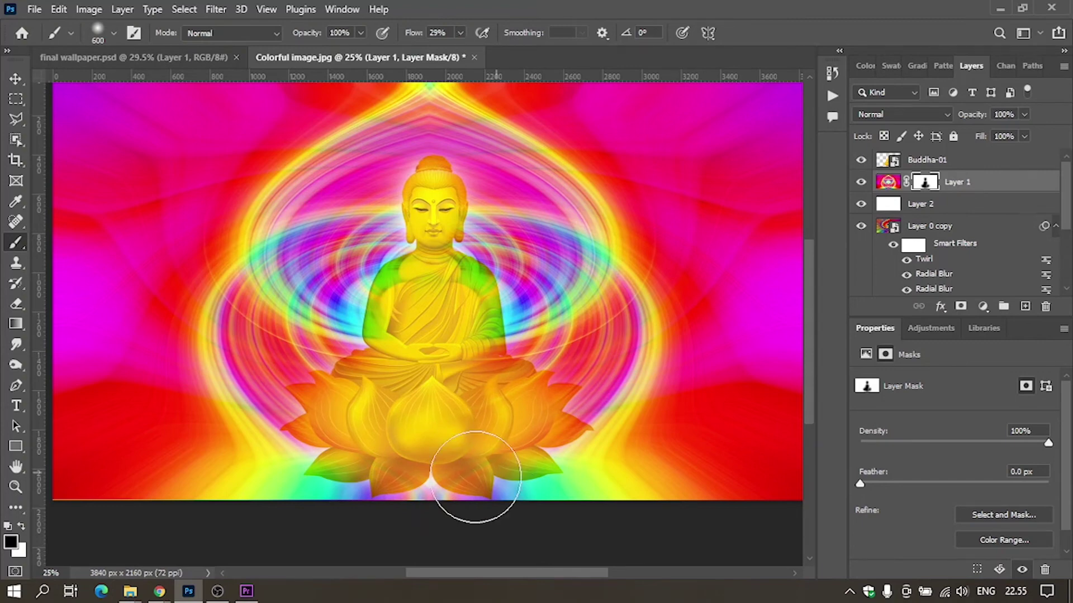
mouse_move(479, 478)
left_mouse_down()
mouse_move(543, 369)
mouse_move(581, 344)
mouse_move(505, 436)
mouse_move(385, 409)
mouse_move(321, 419)
mouse_move(443, 491)
mouse_move(436, 498)
mouse_move(503, 498)
mouse_move(465, 399)
mouse_move(363, 346)
mouse_move(438, 321)
mouse_move(413, 313)
left_mouse_up()
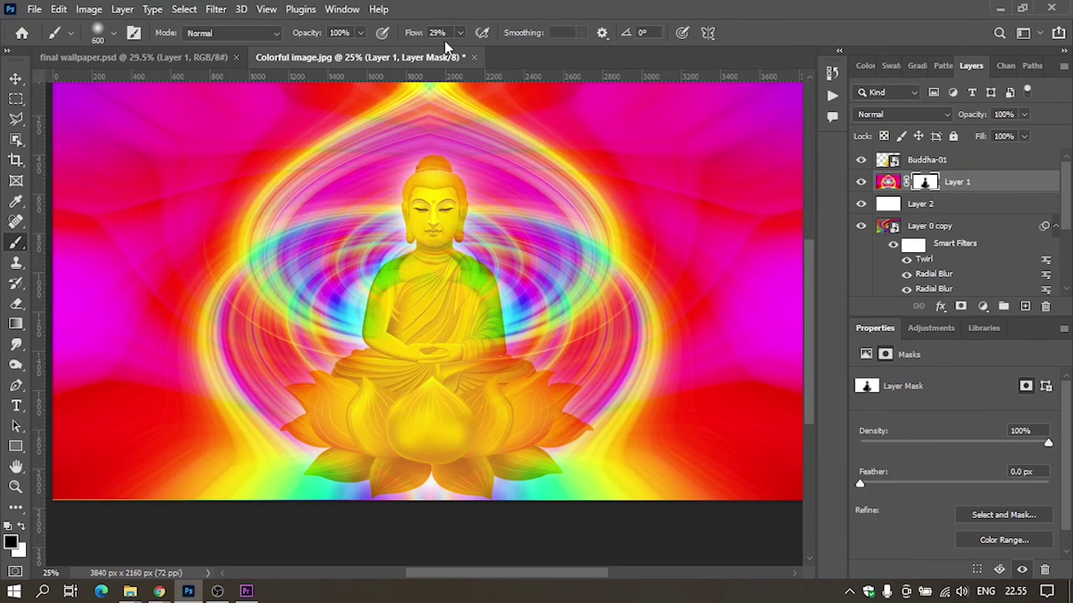
- At 100% flow with airbrush on, mask the torso, head and right lotus petals
left_click(459, 32)
left_click_drag(447, 50, 586, 33)
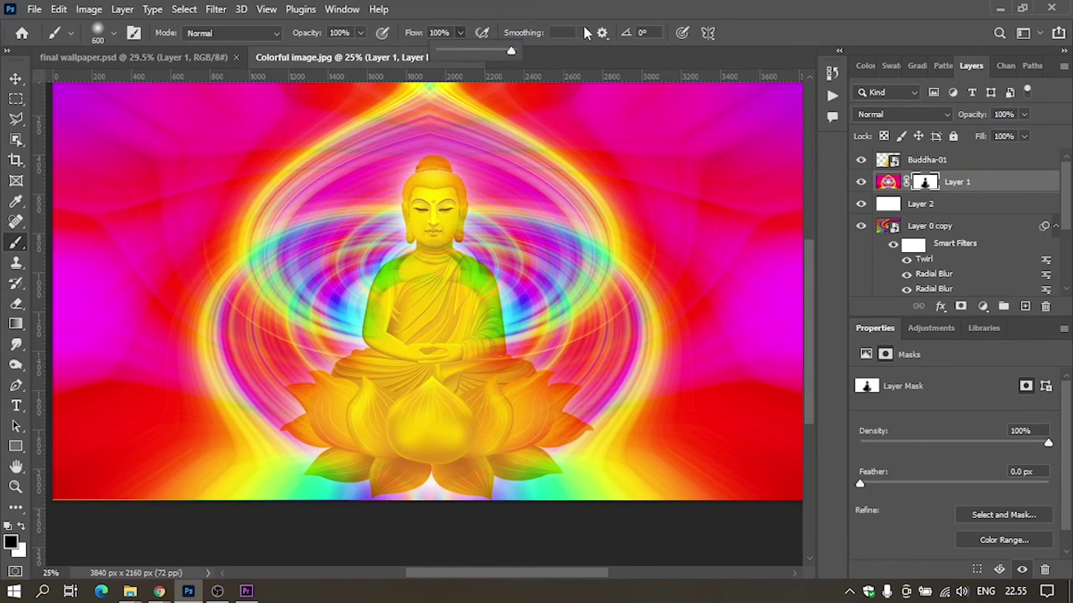
mouse_move(385, 290)
left_mouse_down()
mouse_move(416, 302)
mouse_move(478, 294)
left_mouse_up()
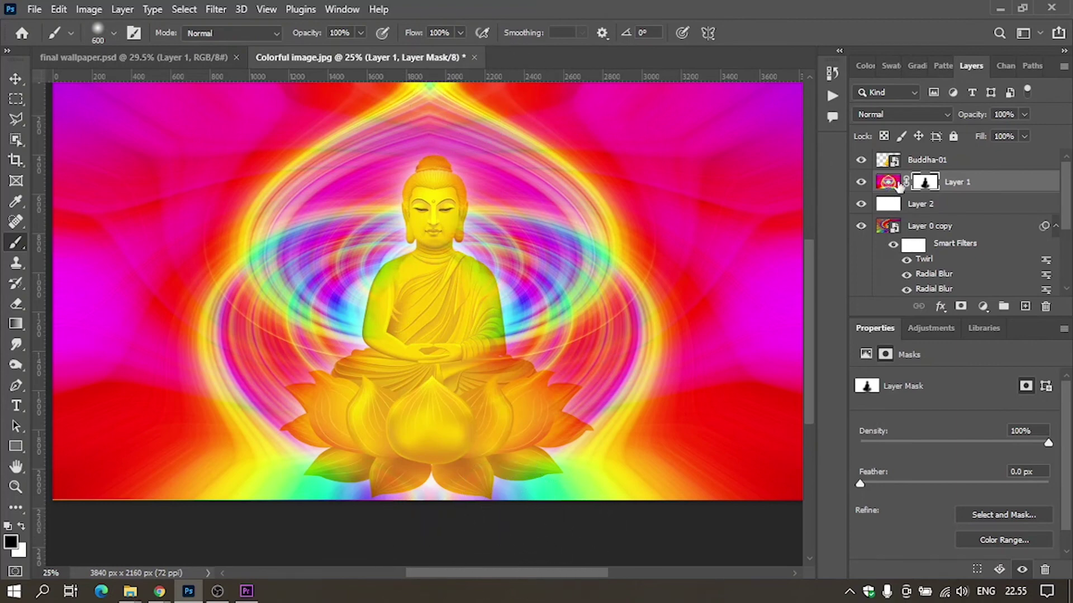
left_click(481, 33)
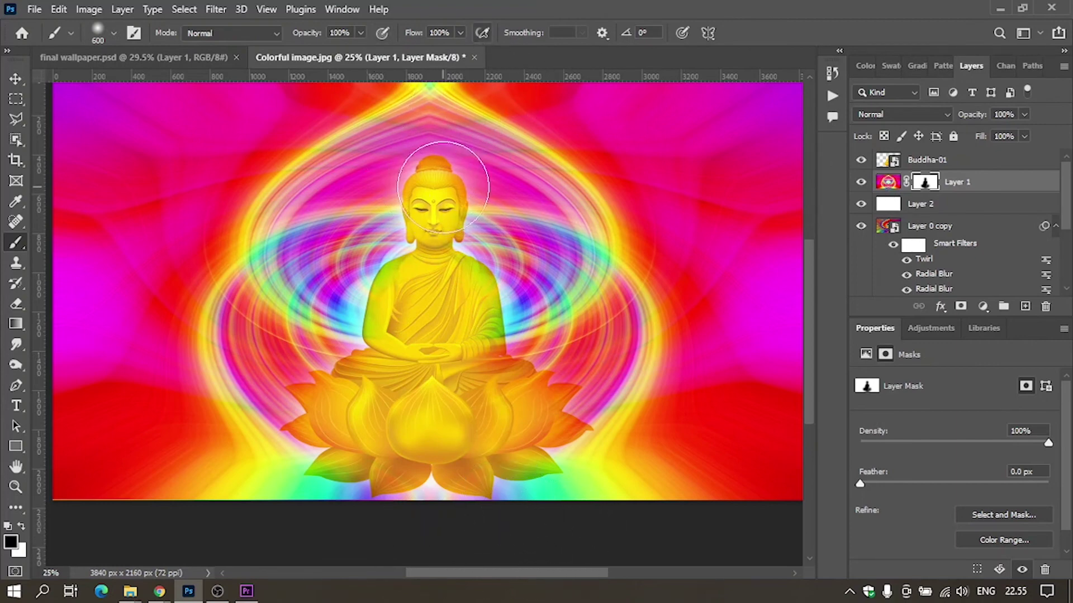
left_click_drag(443, 187, 436, 196)
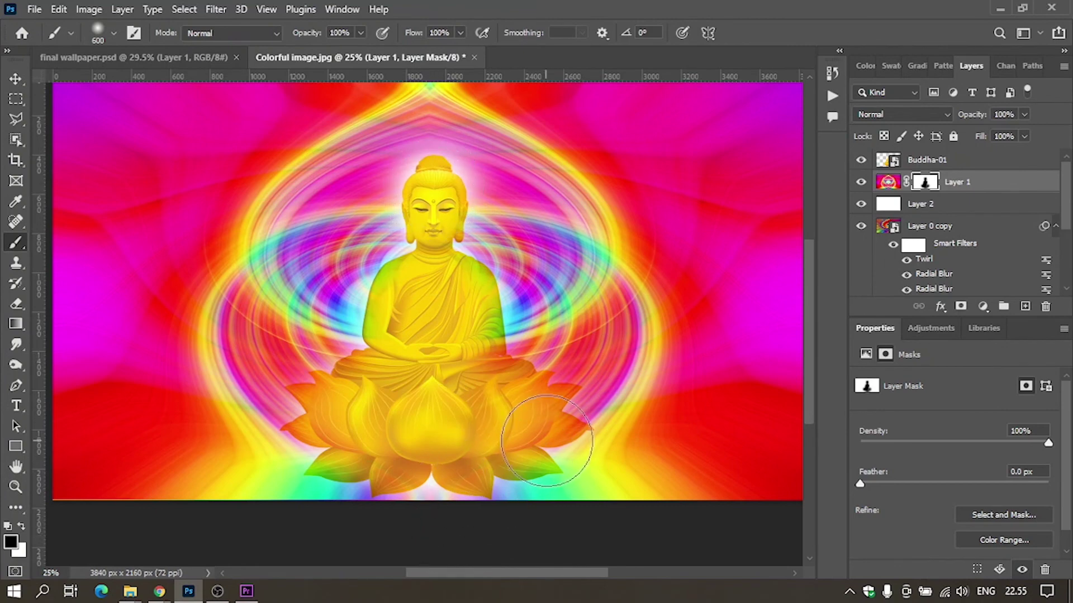
left_click_drag(546, 440, 522, 480)
left_click(342, 460)
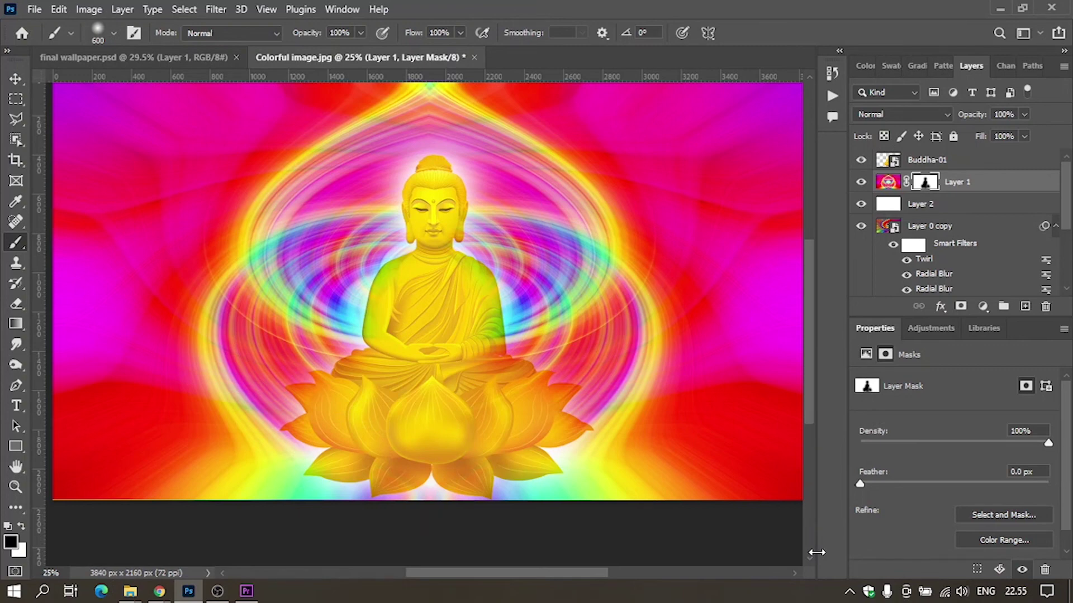
- Zoom to 25% and view the composite full screen with all panels hidden
key("ctrl+minus")
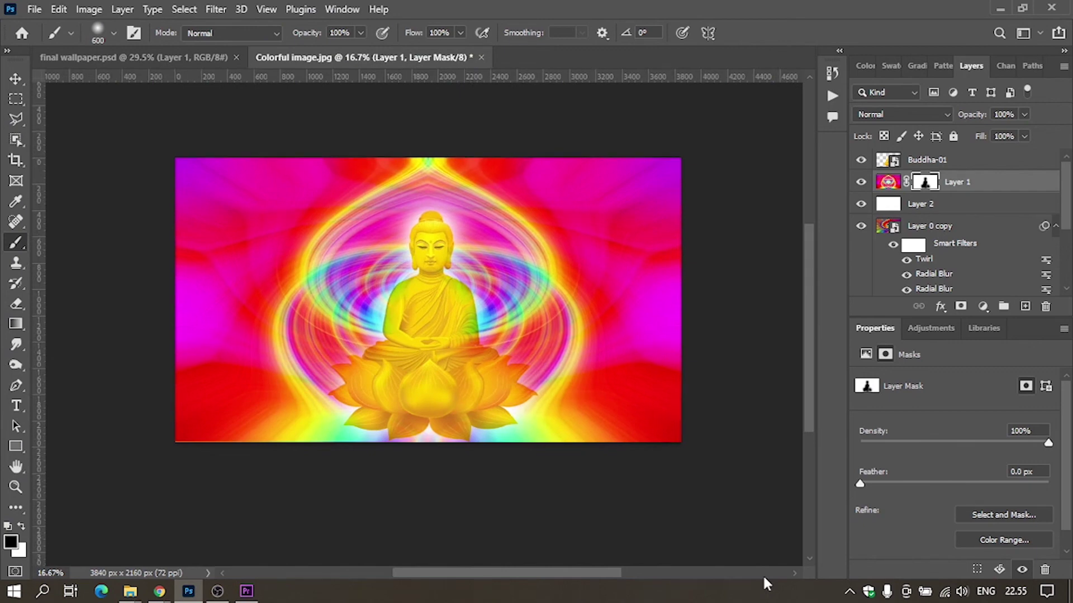
key("ctrl+plus")
key("f")
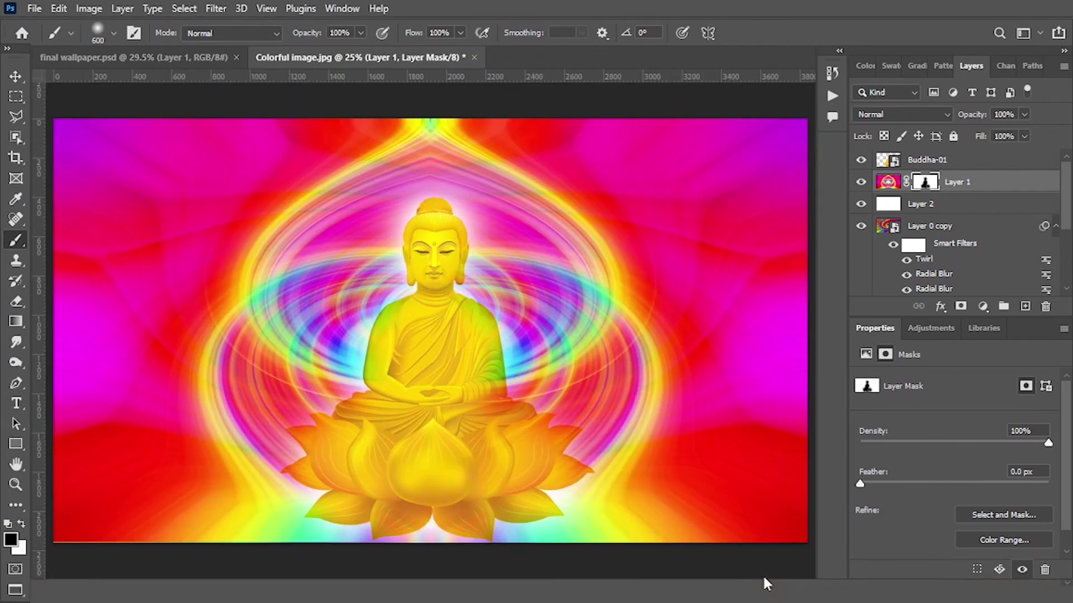
key("f")
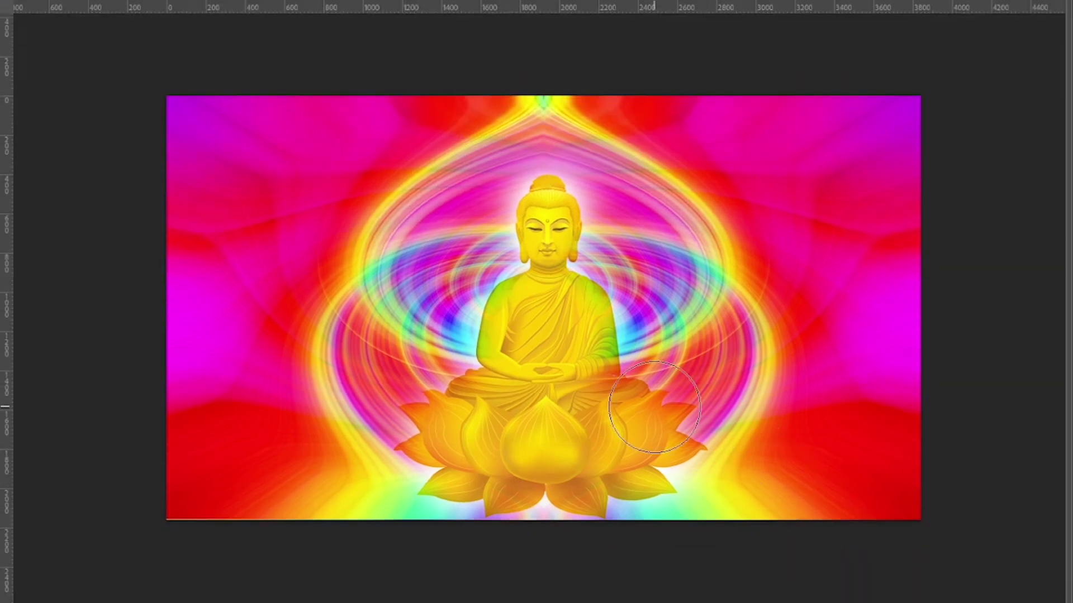
key("v")
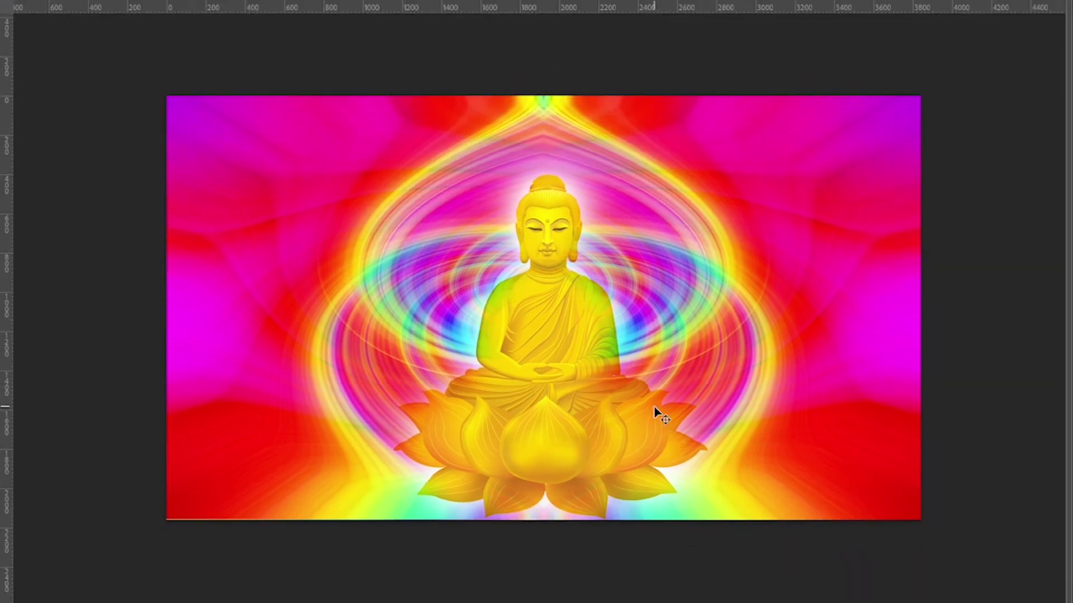